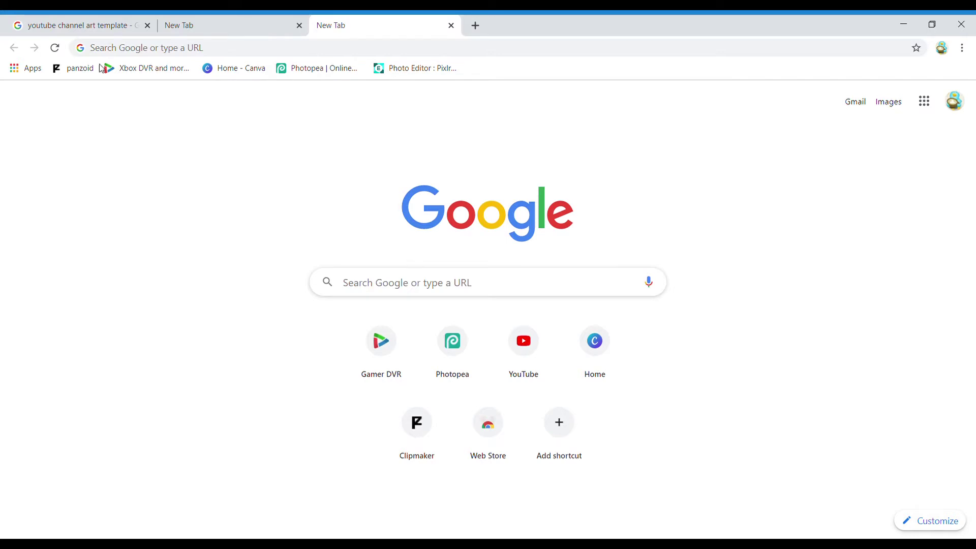
- Browse the image results for "youtube channel art template" and preview the 2560x1440 YouTube banner template from Pinterest
click(63, 30)
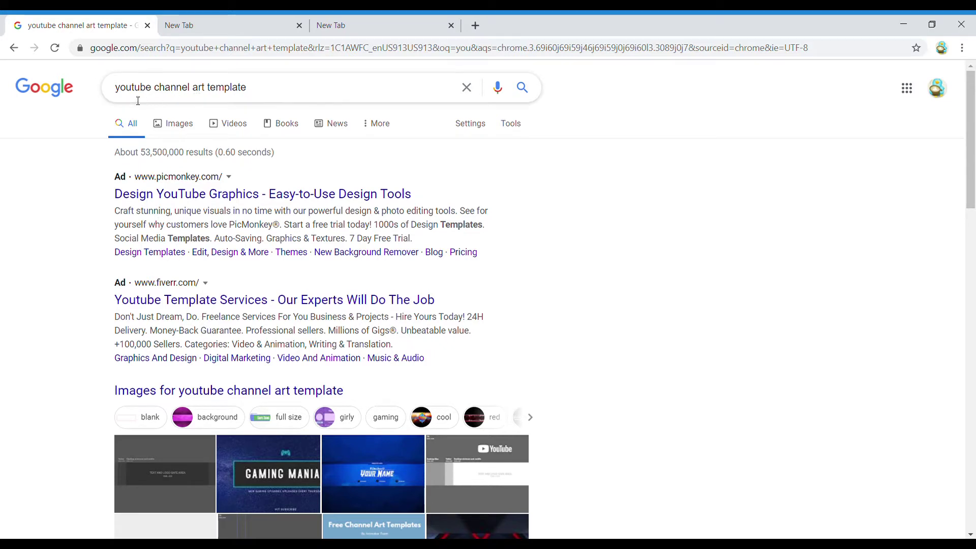
scroll(80, 371, down, 1)
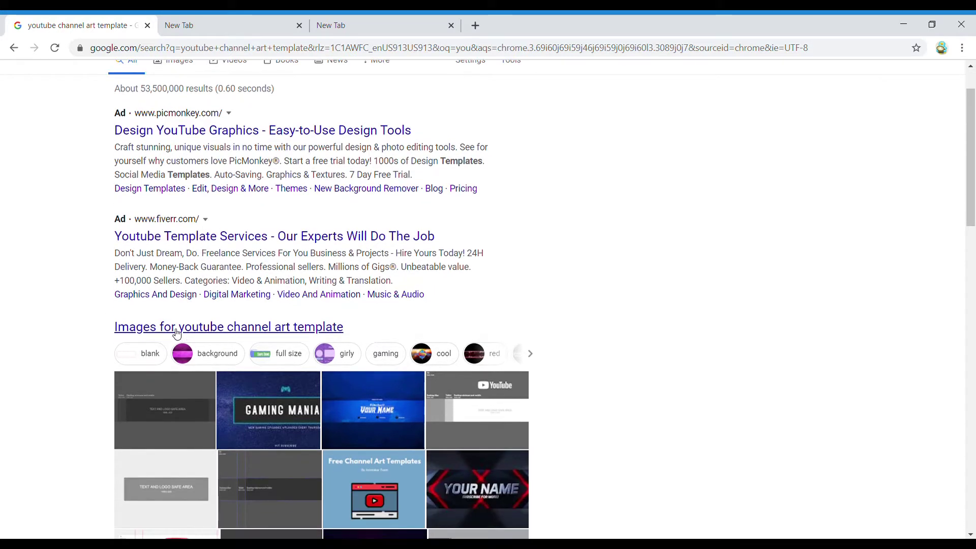
click(177, 328)
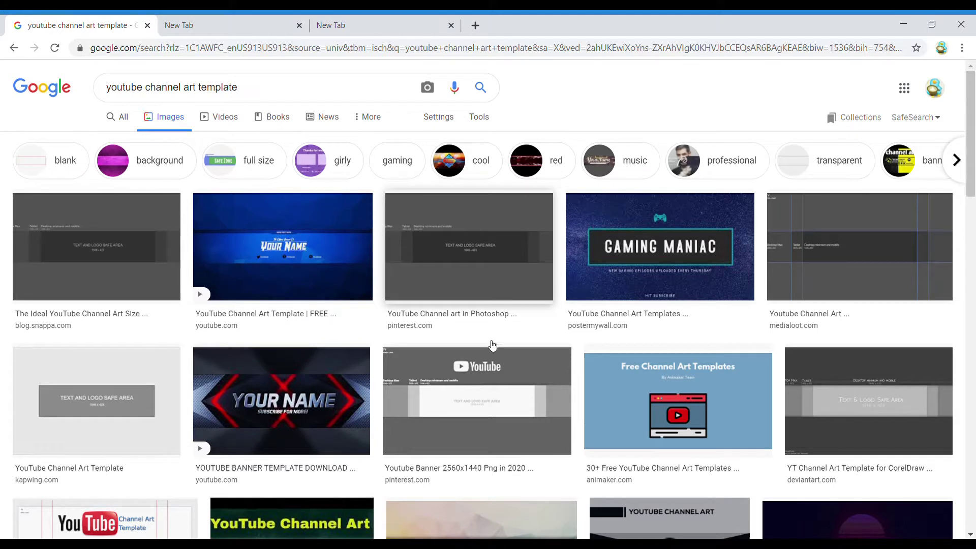
click(465, 416)
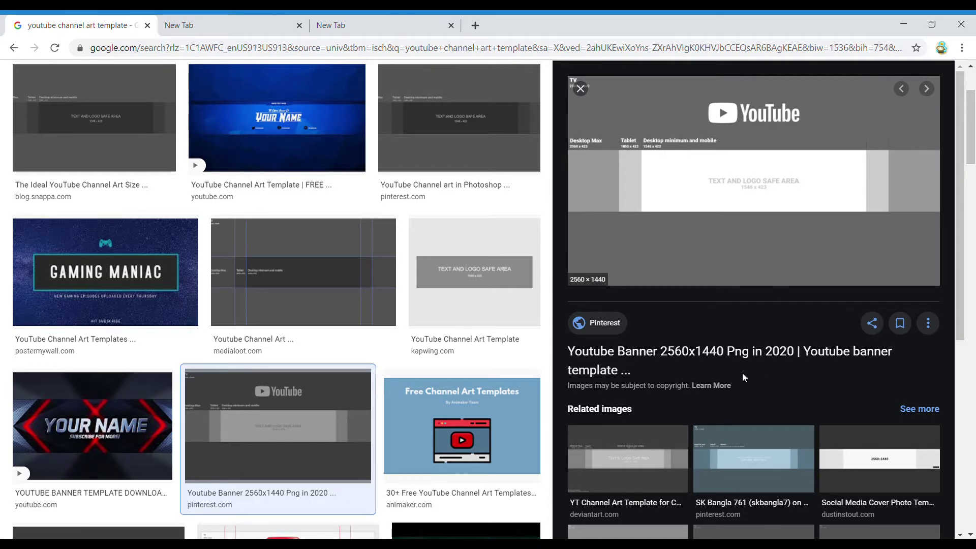
- Open Photopea in the first empty browser tab and start a new project
click(210, 27)
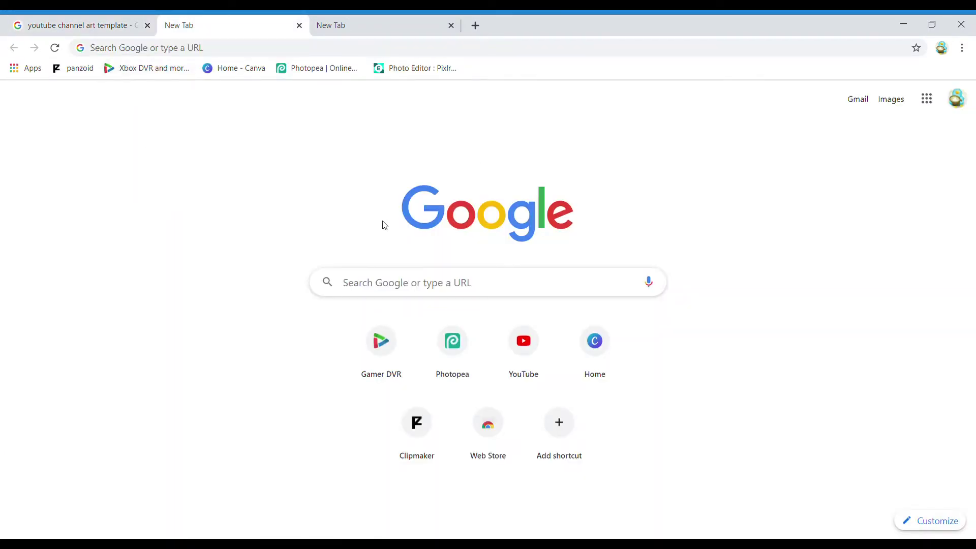
click(305, 75)
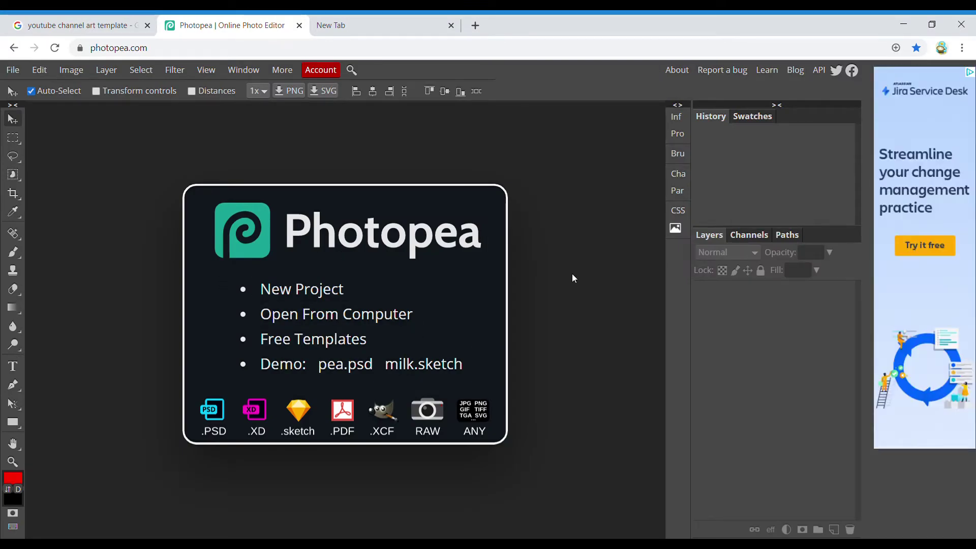
click(288, 294)
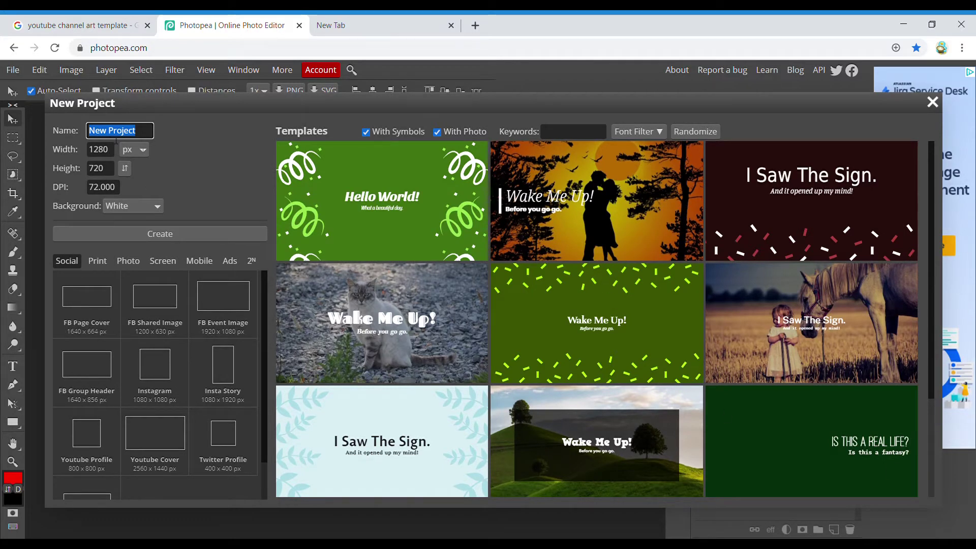
- Set the new project's width to 2560 px and its height to 1440 px
click(114, 154)
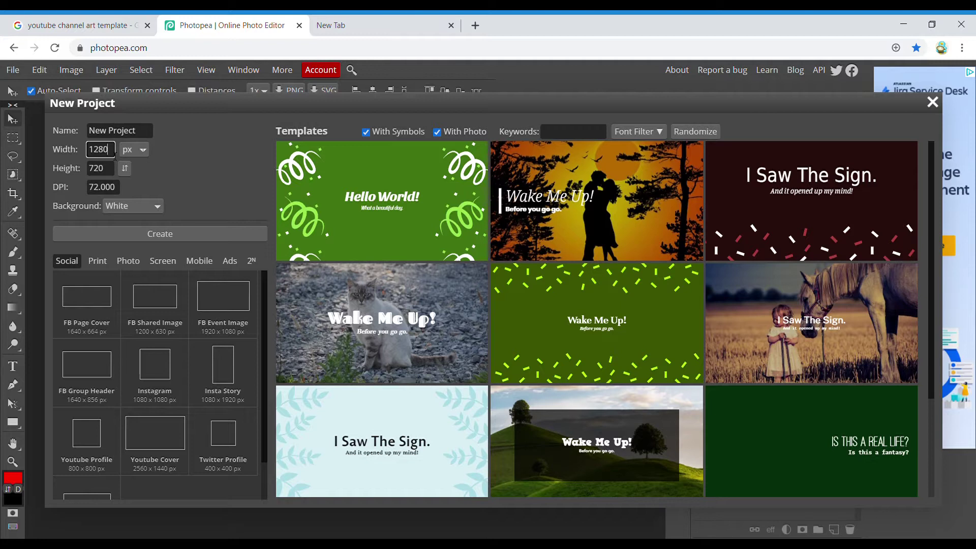
key(BackSpace)
key(BackSpace)
key(BackSpace)
key(BackSpace)
text(2560)
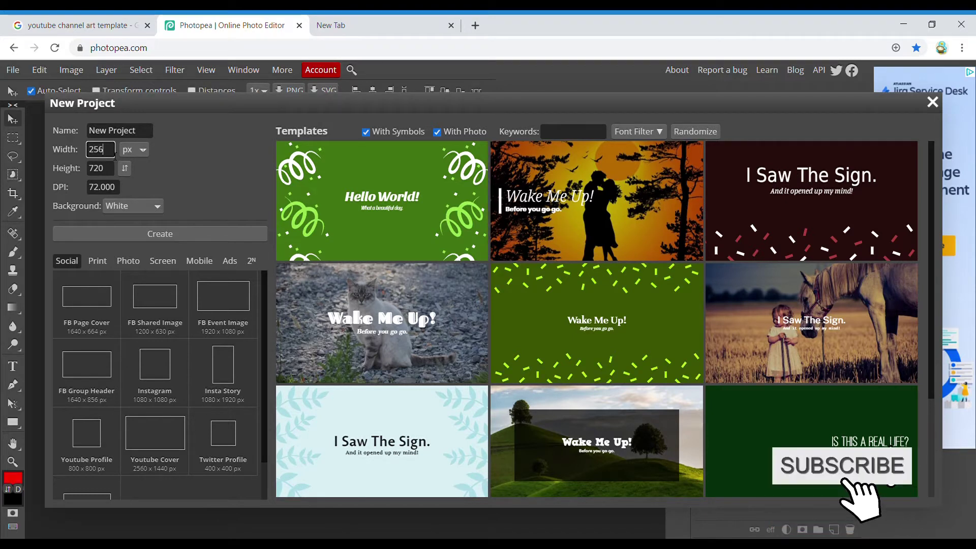
click(109, 173)
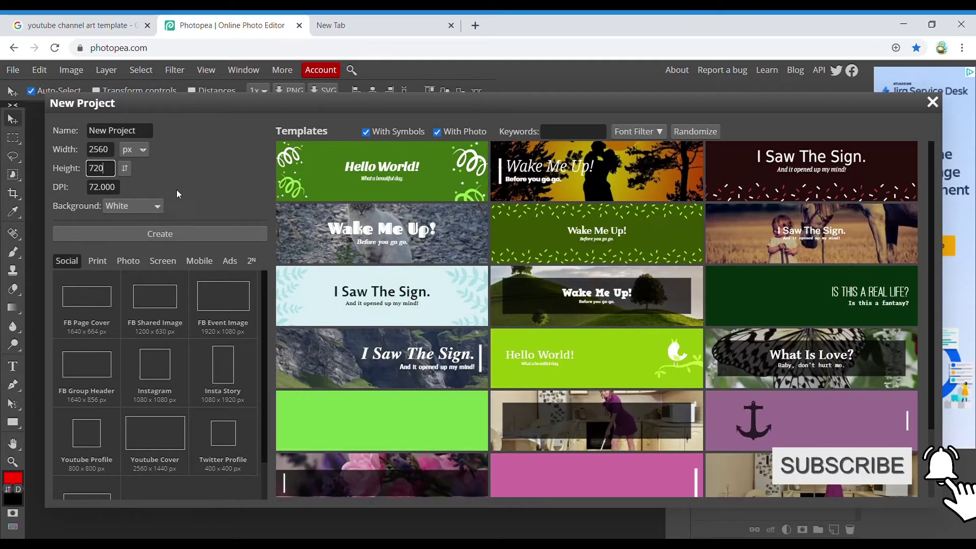
text(1440)
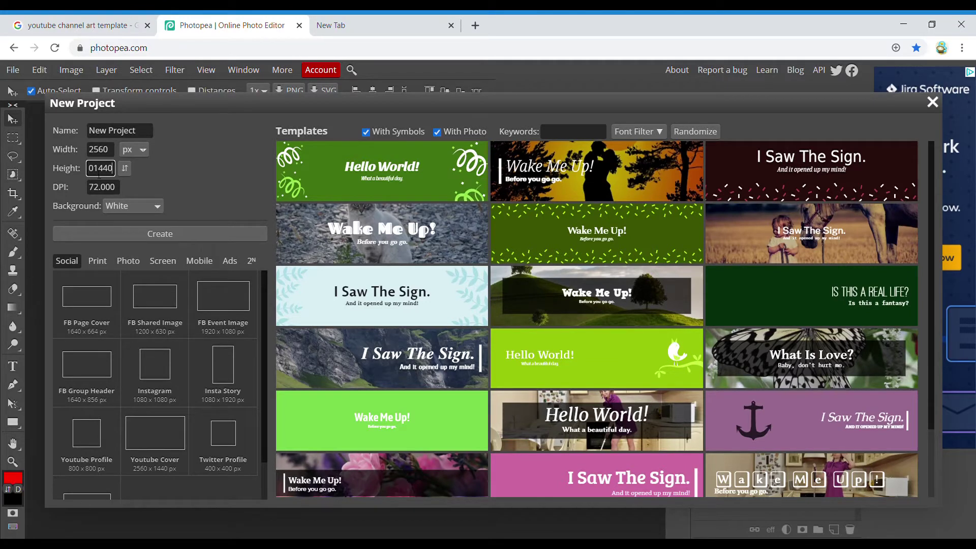
key(Home)
key(Delete)
key(Delete)
key(Delete)
- Choose a transparent background for the new project and create it
click(139, 207)
click(138, 233)
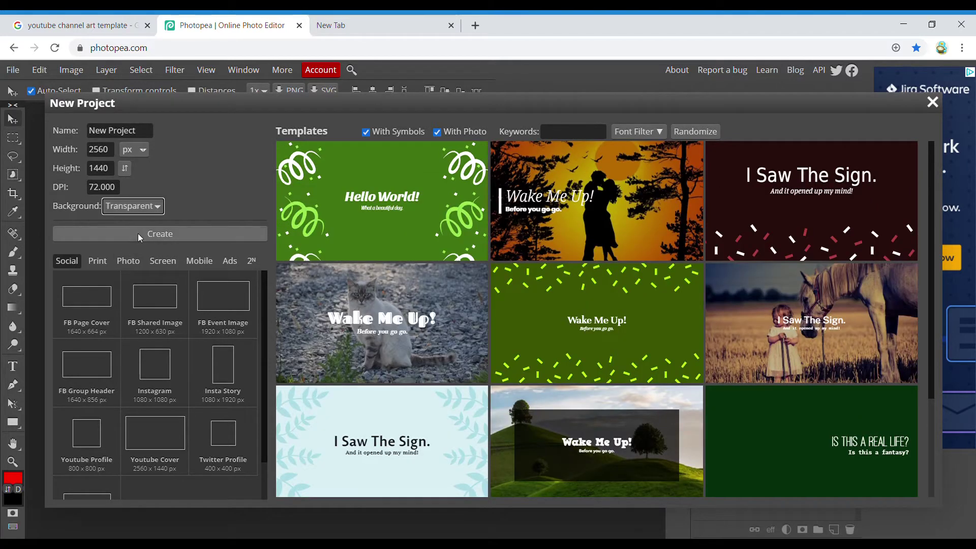
click(169, 235)
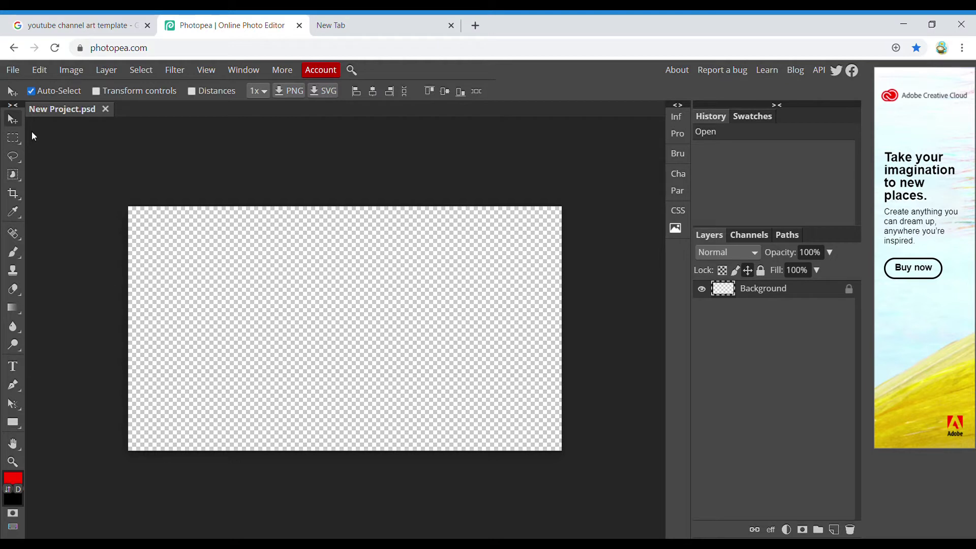
click(12, 366)
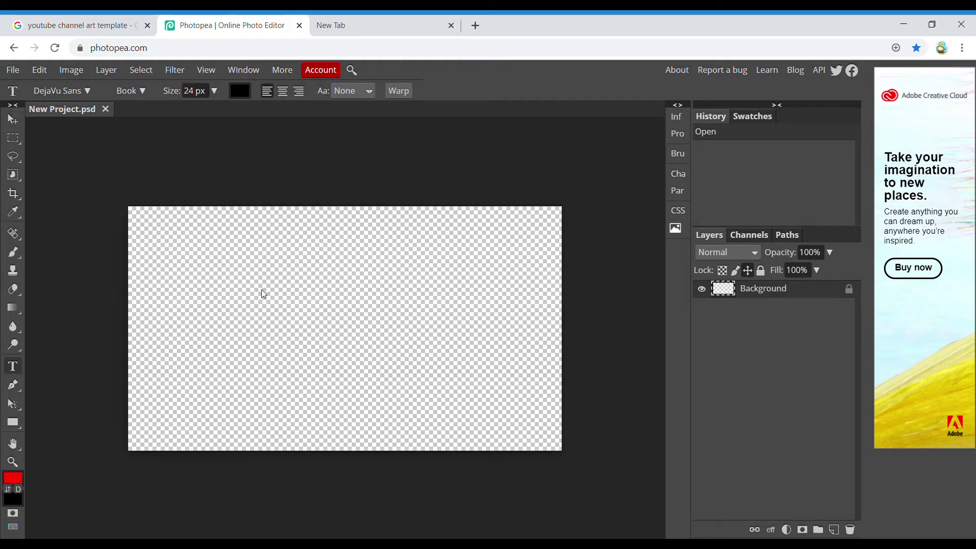
click(261, 289)
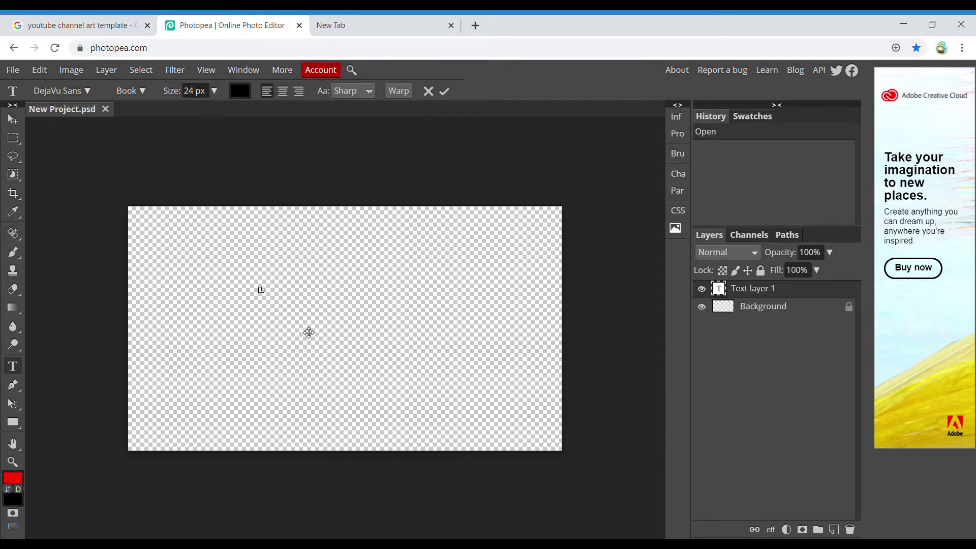
mouse_move(316, 344)
mouse_down()
mouse_move(351, 288)
mouse_move(304, 333)
mouse_up()
drag(608, 407, 608, 389)
click(445, 92)
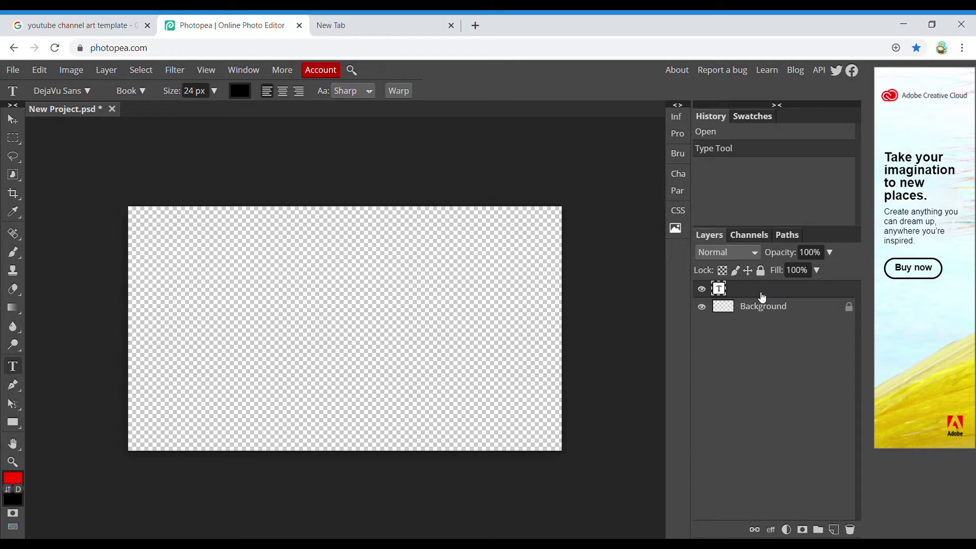
click(850, 529)
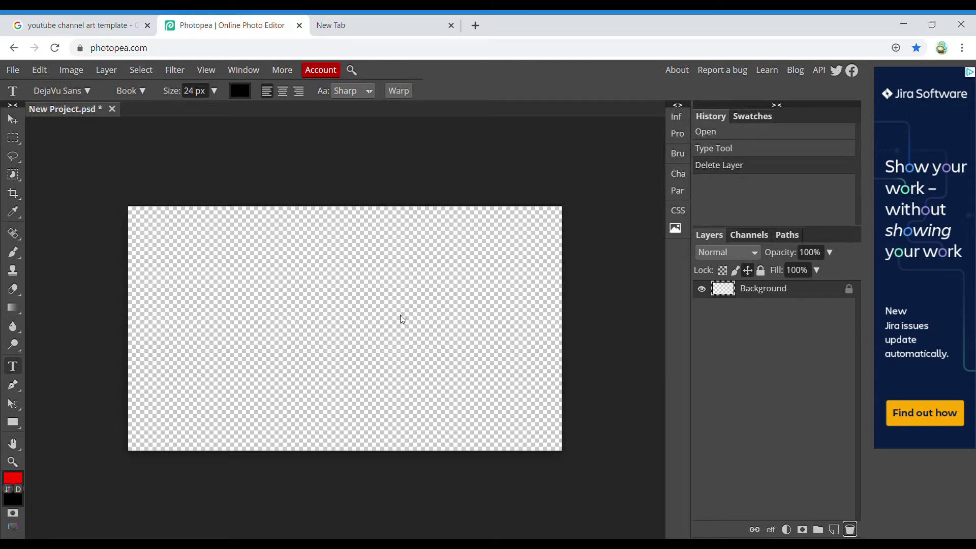
- Place the saved YouTube banner template image into the project so it covers the whole canvas
click(13, 120)
click(12, 75)
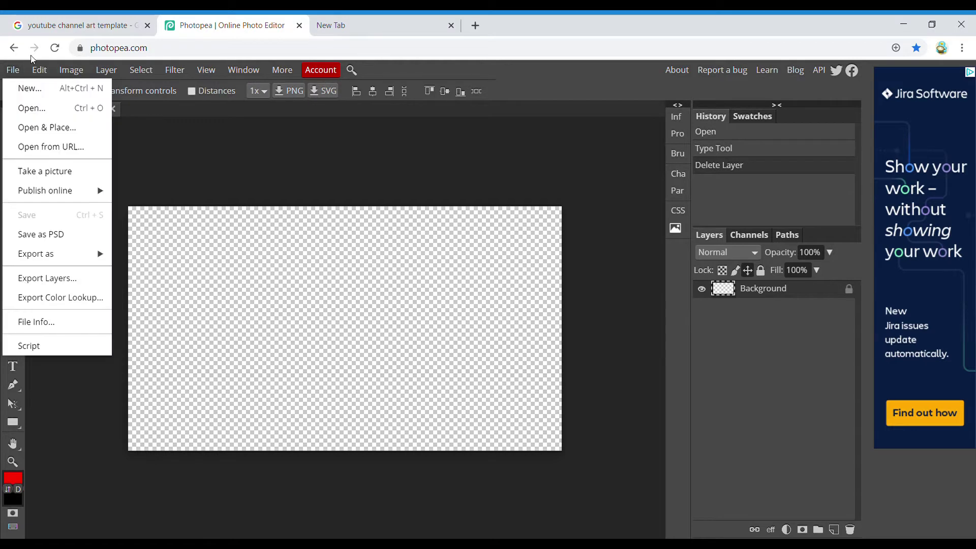
click(45, 136)
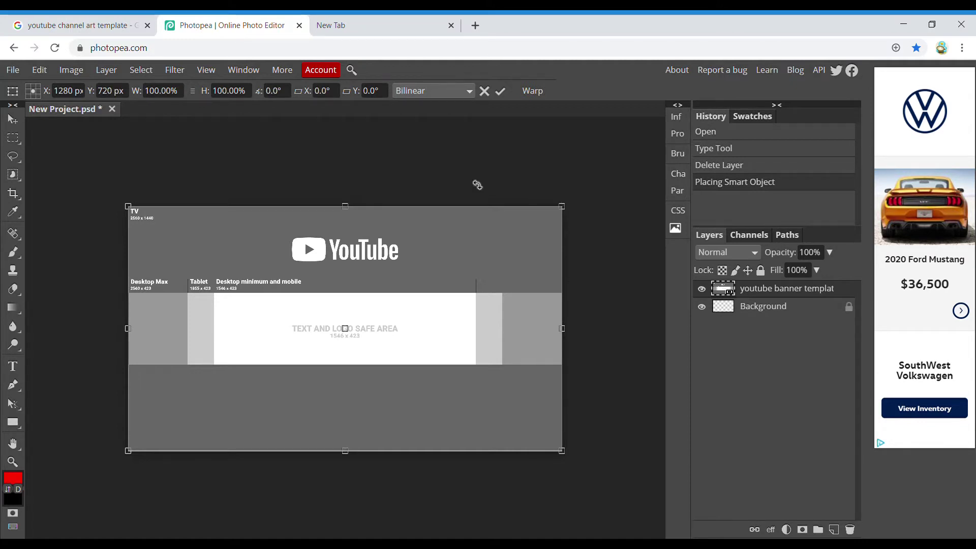
mouse_move(566, 210)
mouse_down()
mouse_move(521, 248)
mouse_move(559, 193)
mouse_move(563, 206)
mouse_up()
click(501, 91)
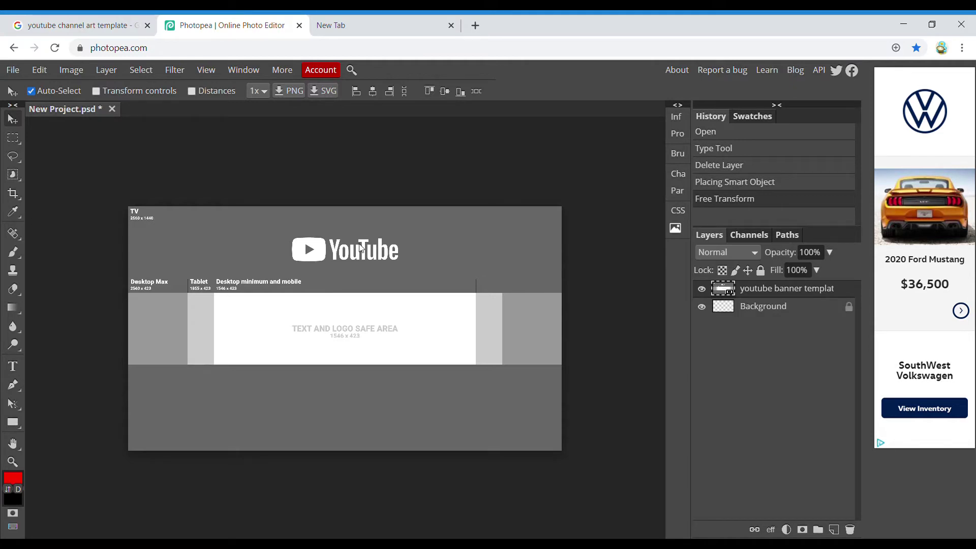
- Search Google for "blue background 2560x1440" in the remaining empty browser tab
click(361, 21)
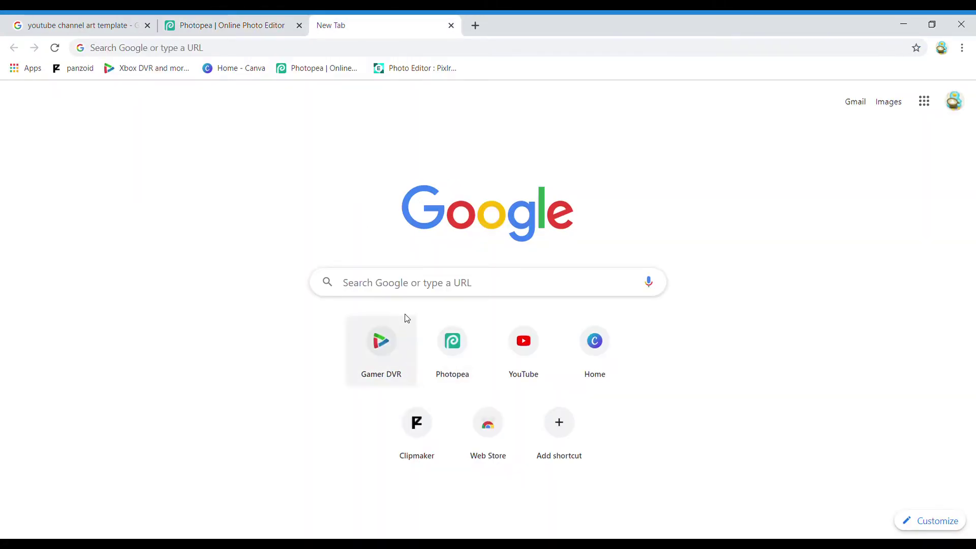
click(265, 55)
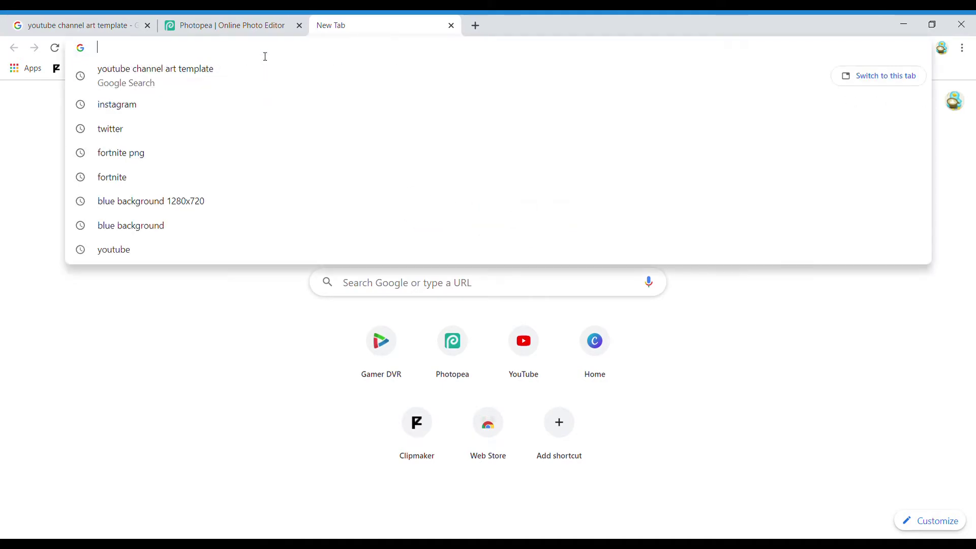
click(236, 312)
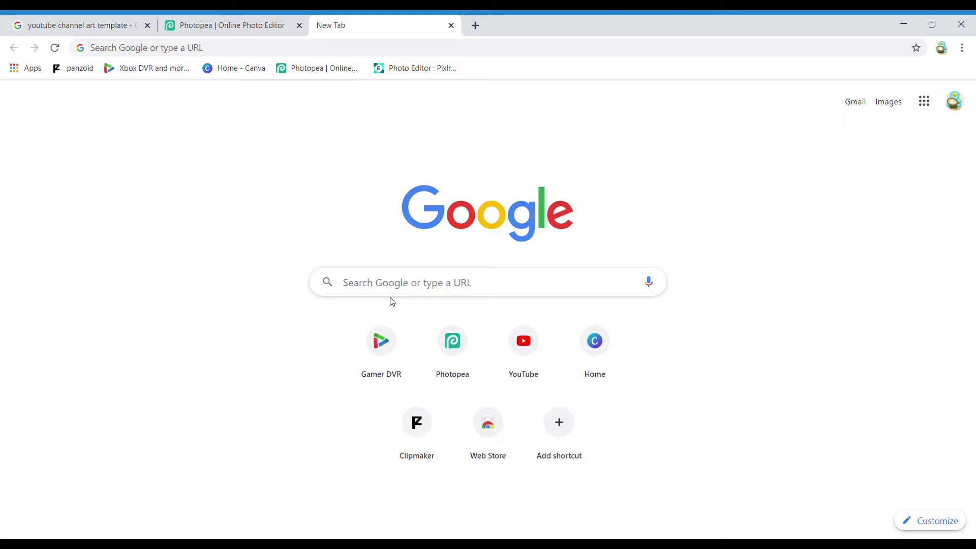
click(398, 287)
text(b)
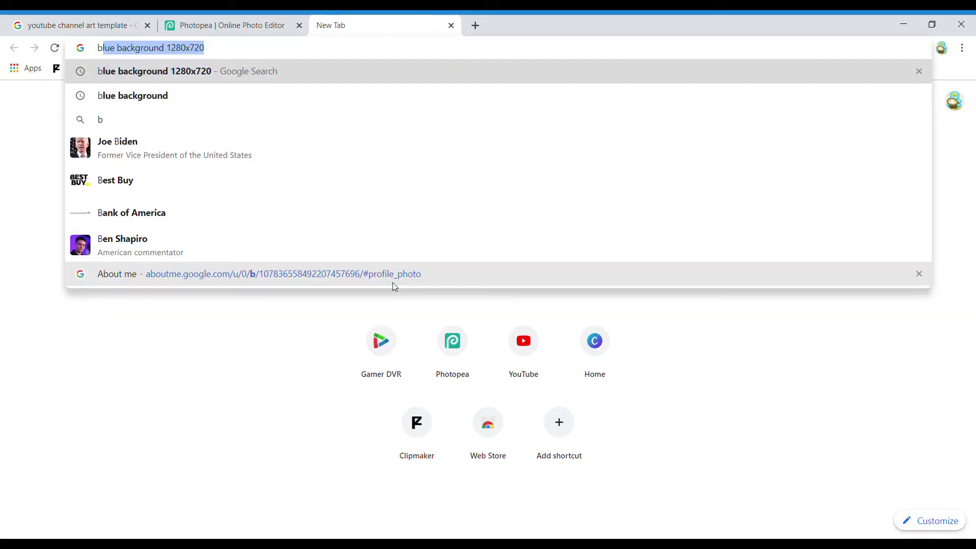
text(lue)
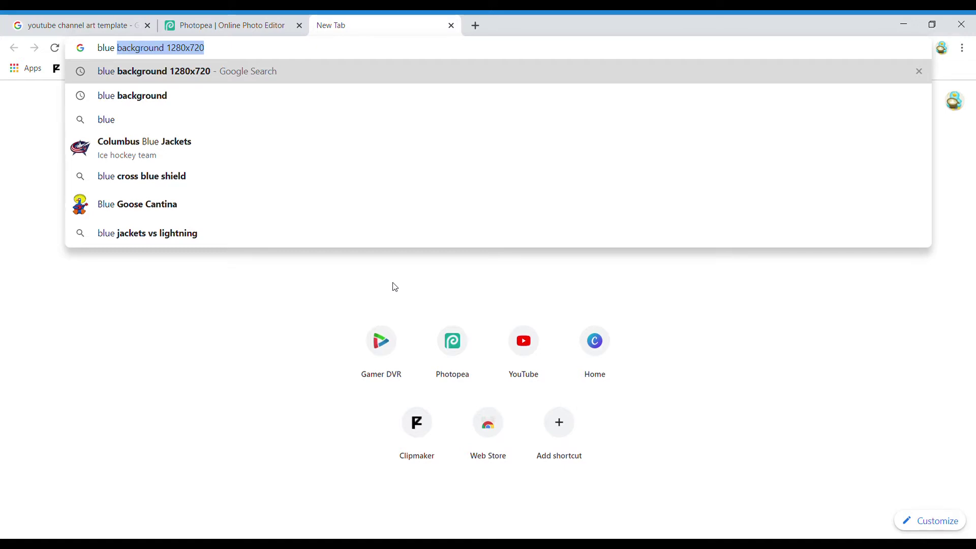
text(back)
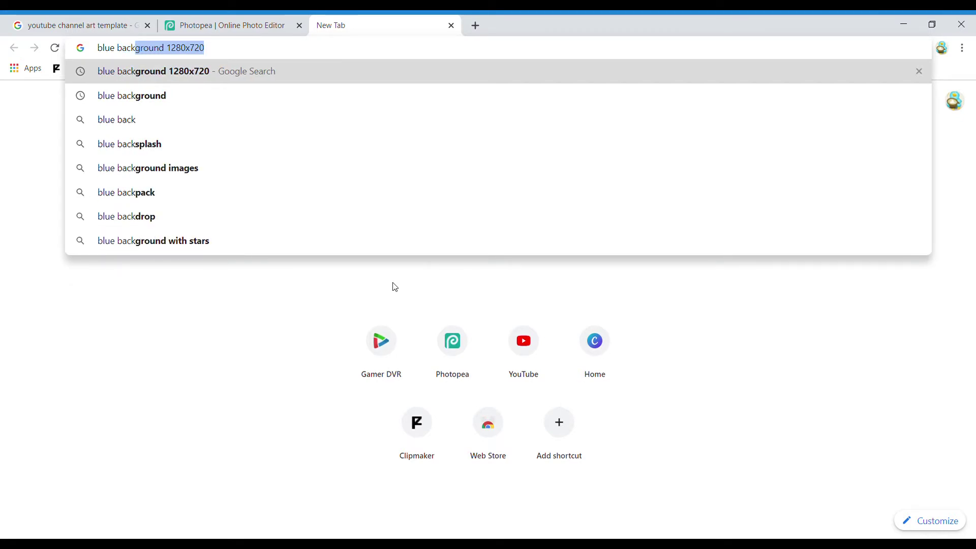
text(grou)
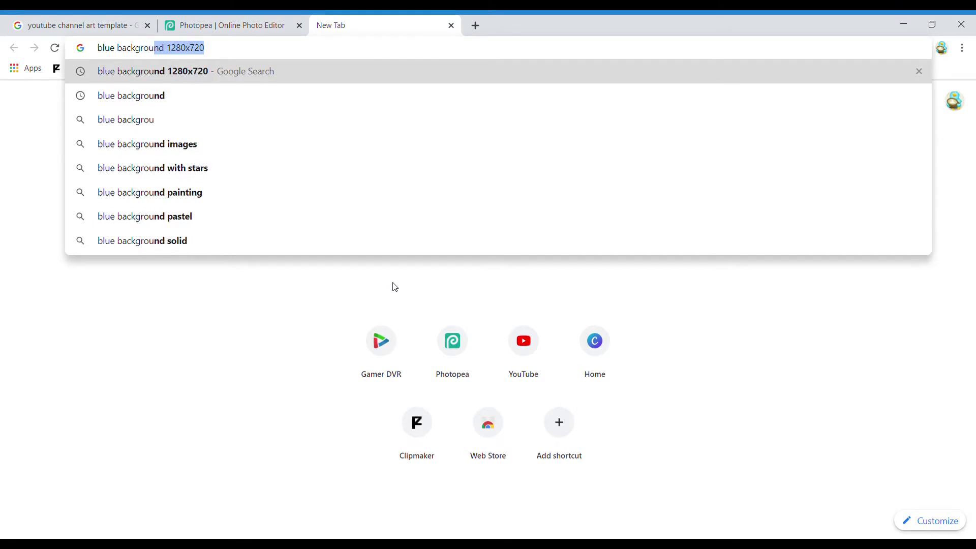
text(nd)
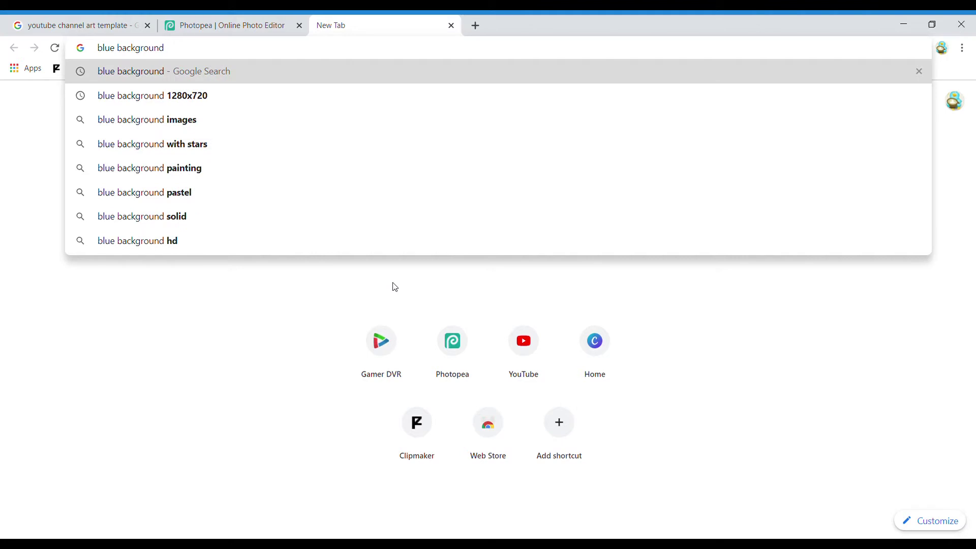
text( 2560x)
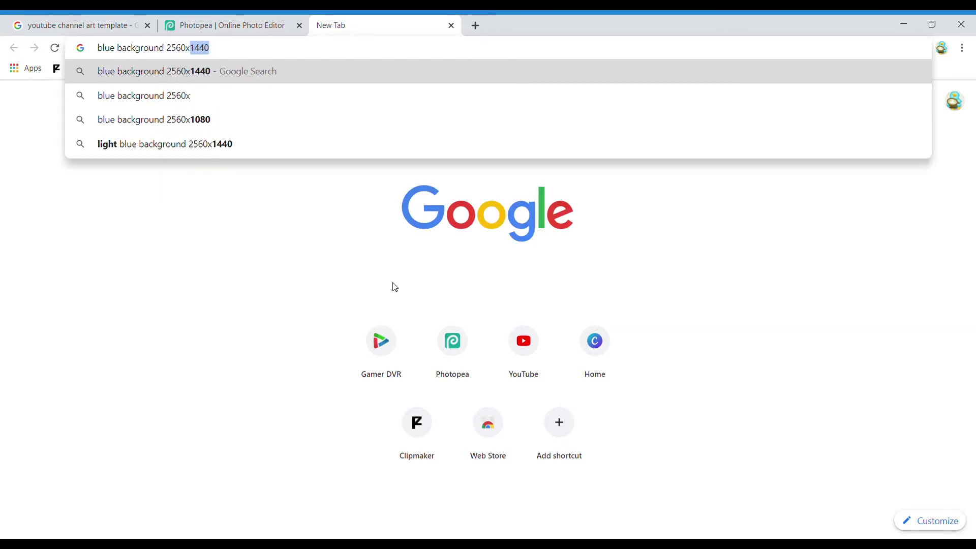
text(1440)
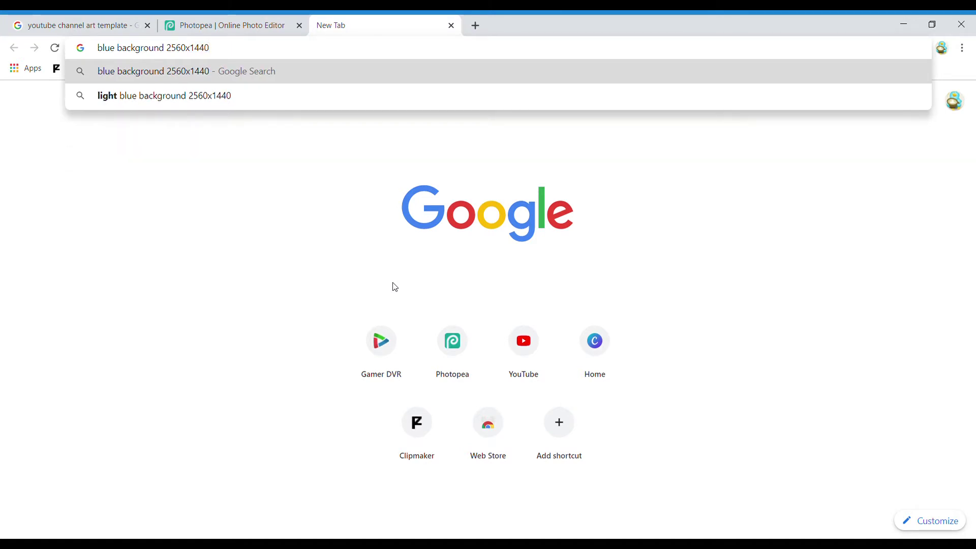
key(Return)
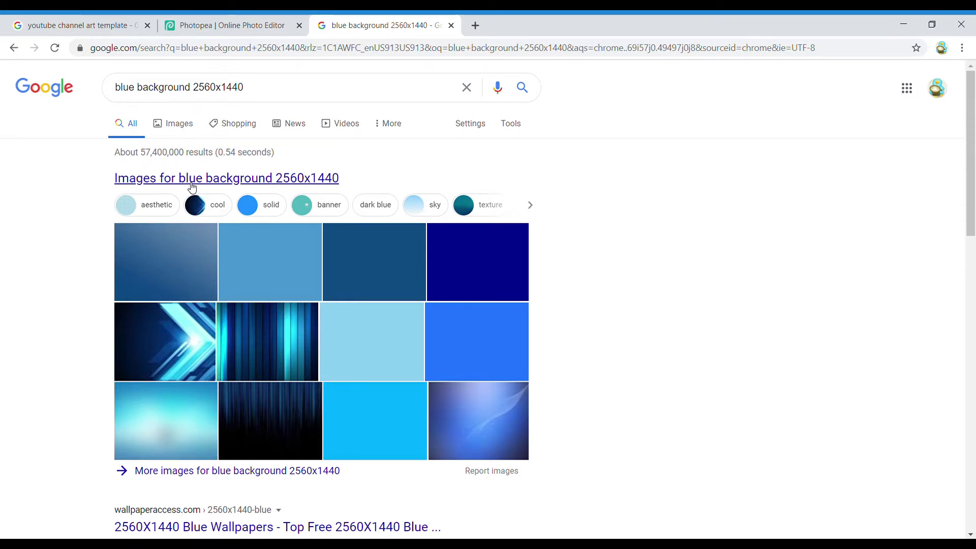
- Browse the image results of the blue background search for a suitable 2560x1440 wallpaper
click(165, 181)
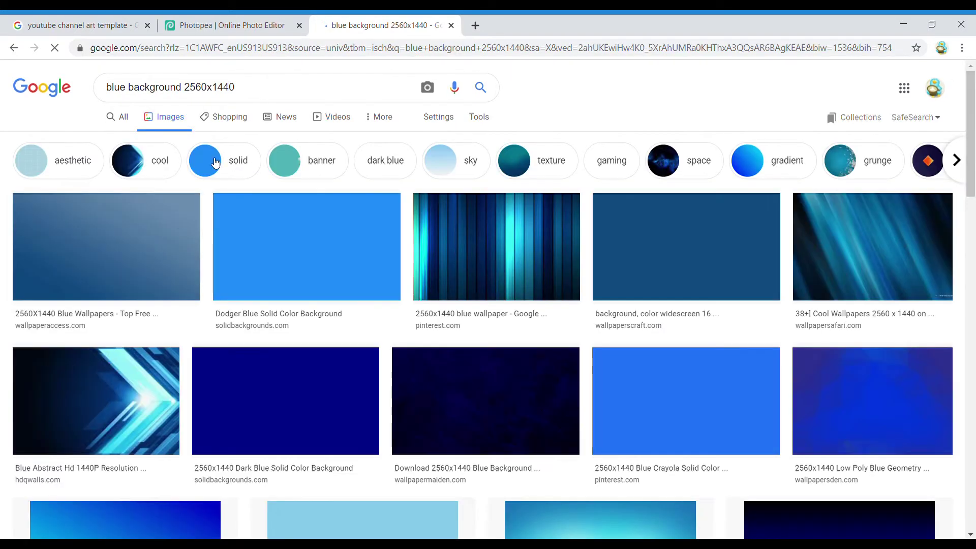
scroll(618, 398, down, 6)
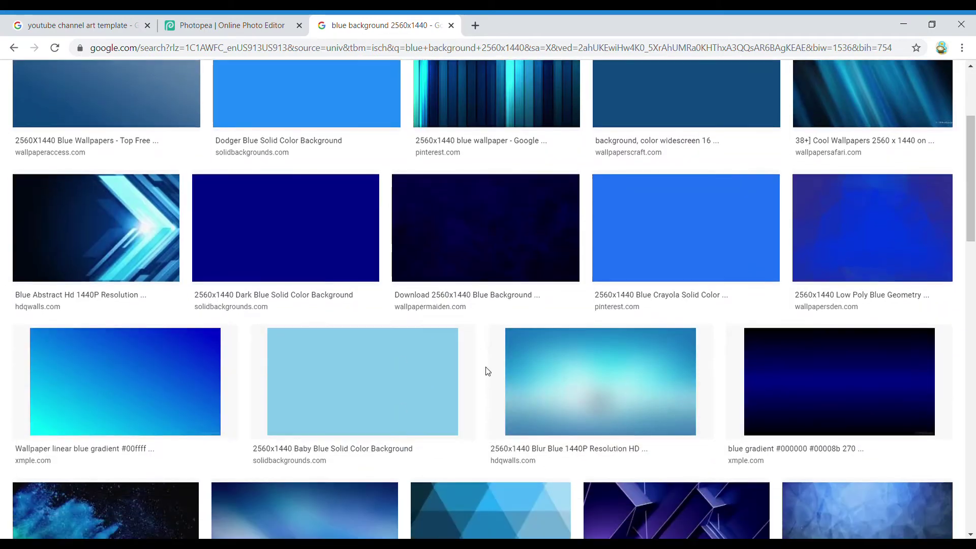
scroll(444, 398, down, 2)
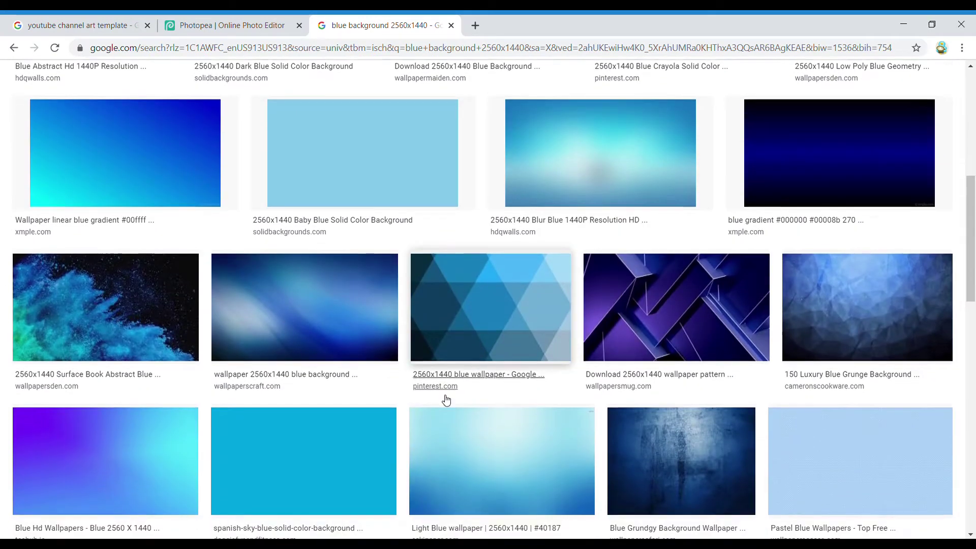
scroll(729, 308, down, 8)
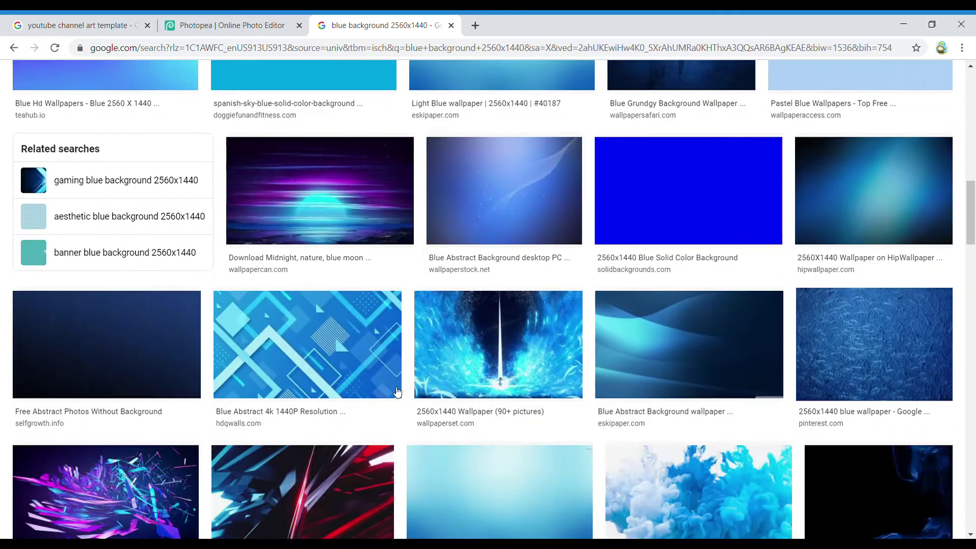
scroll(353, 394, down, 6)
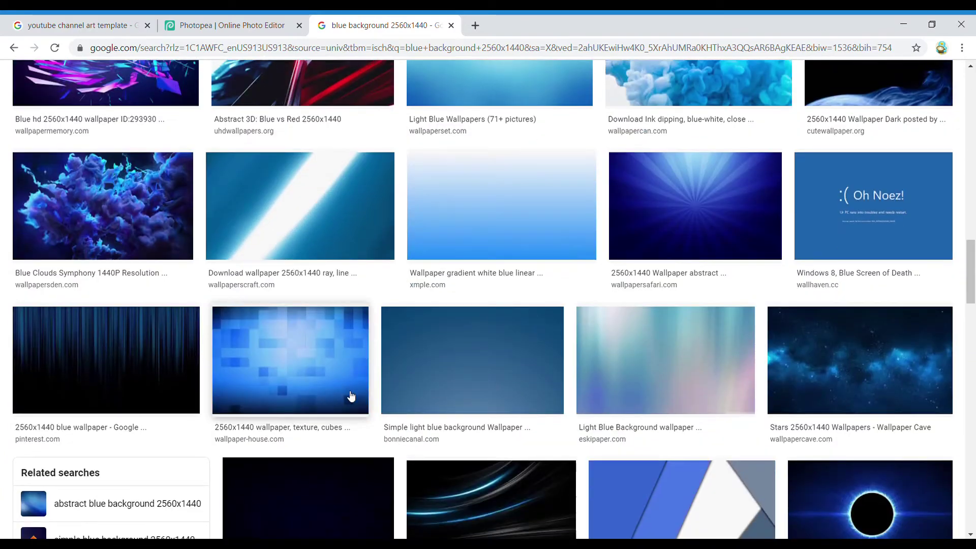
scroll(331, 344, down, 2)
scroll(246, 366, up, 2)
- Preview the Blue Clouds Symphony, blue cubes texture and Stars wallpapers from the image results
click(99, 240)
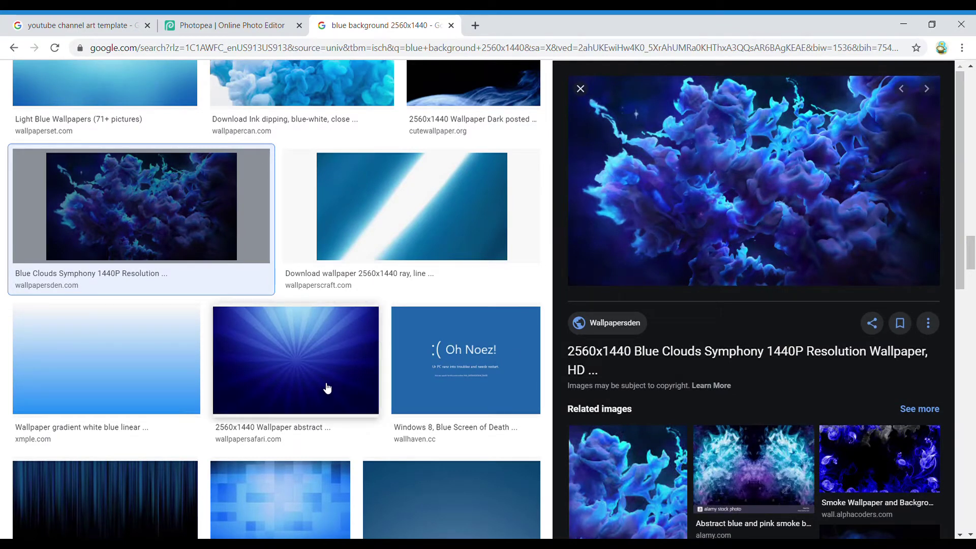
scroll(338, 377, down, 2)
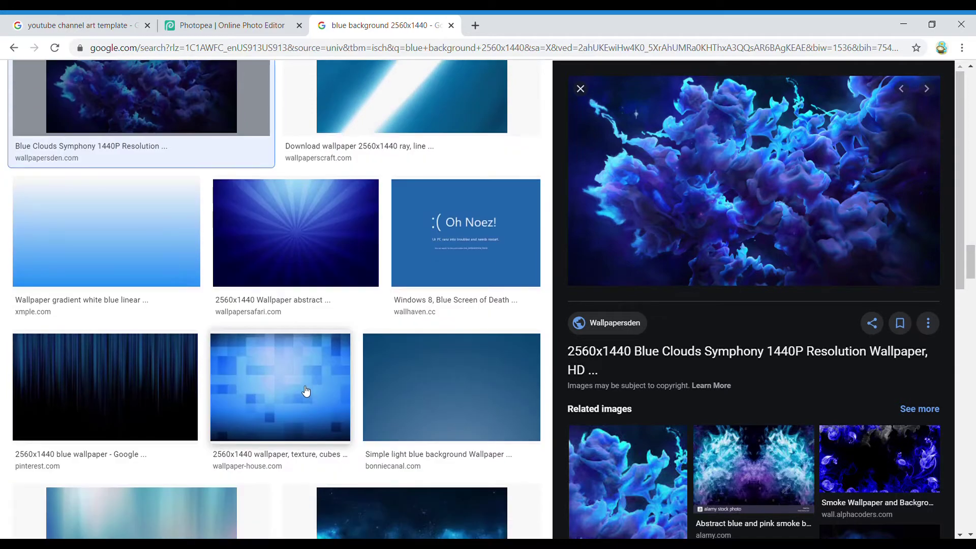
click(336, 385)
mouse_move(616, 280)
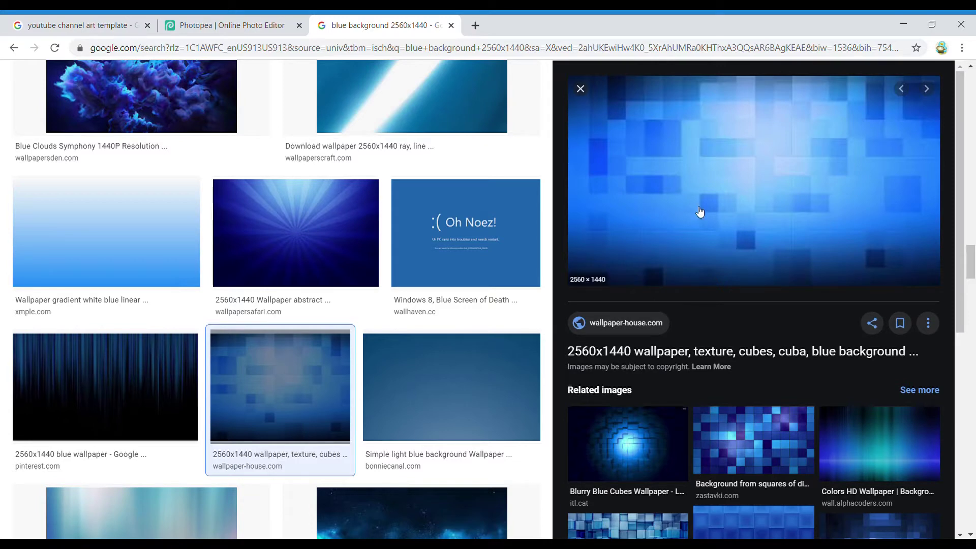
scroll(181, 364, down, 3)
click(409, 364)
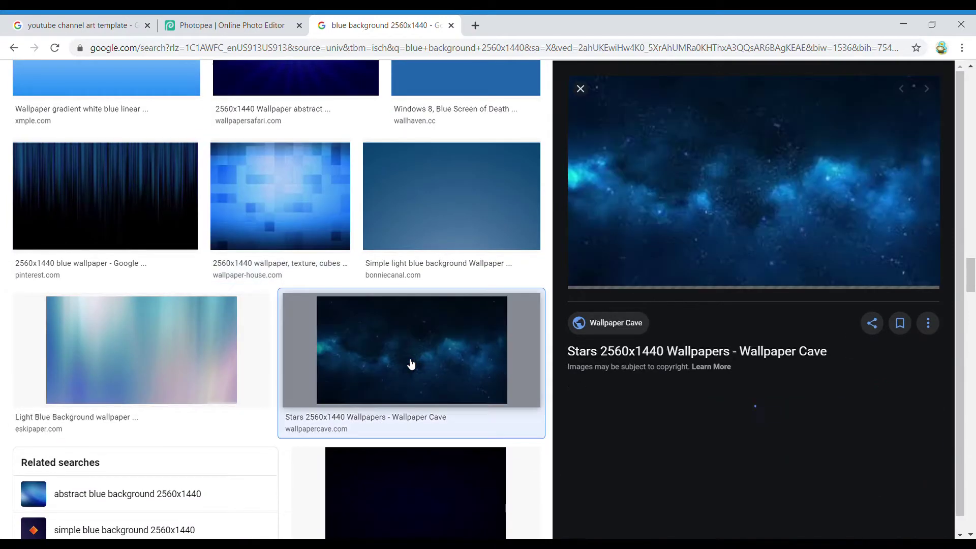
mouse_move(632, 257)
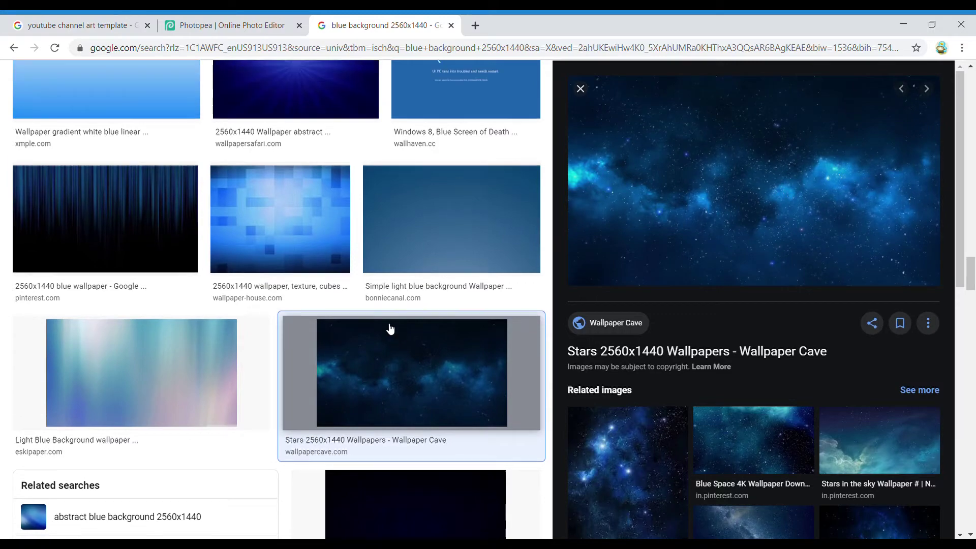
- Reopen the preview of the Blue Clouds Symphony 1440P wallpaper and save the image to the computer
scroll(388, 329, up, 3)
scroll(496, 284, up, 4)
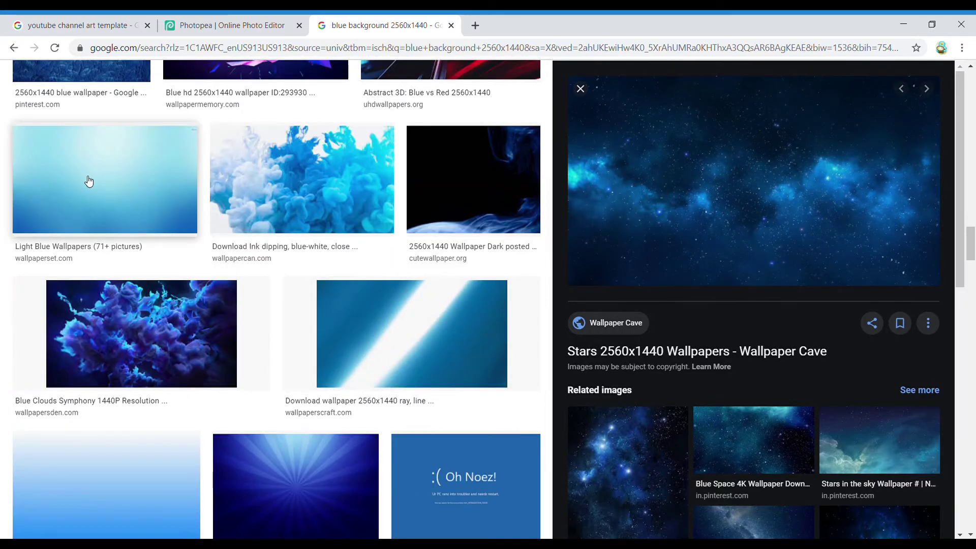
scroll(94, 218, up, 3)
scroll(143, 274, up, 5)
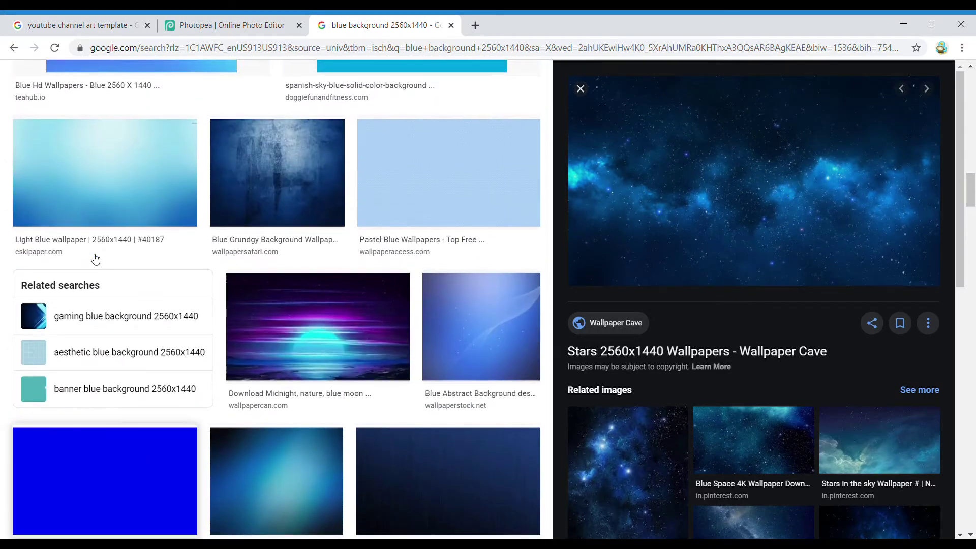
scroll(96, 281, down, 8)
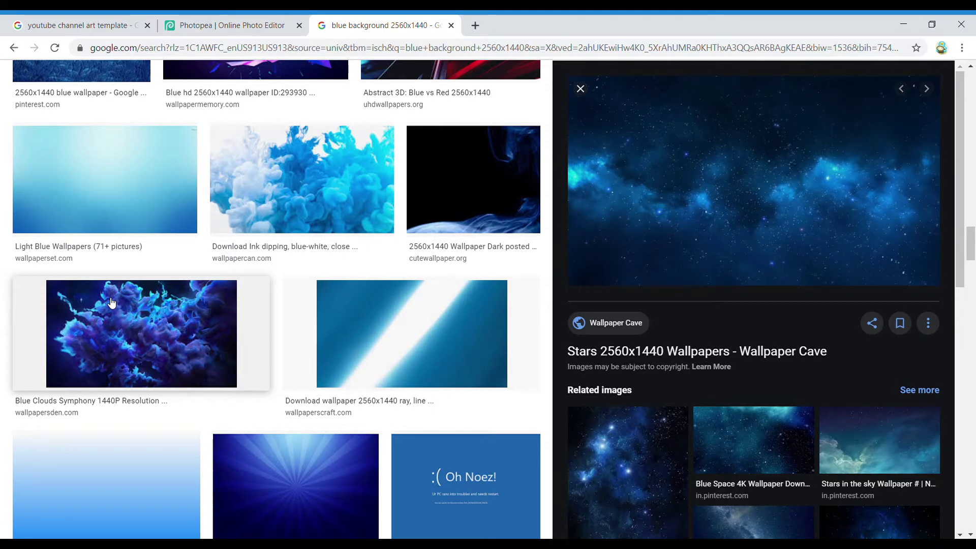
click(162, 339)
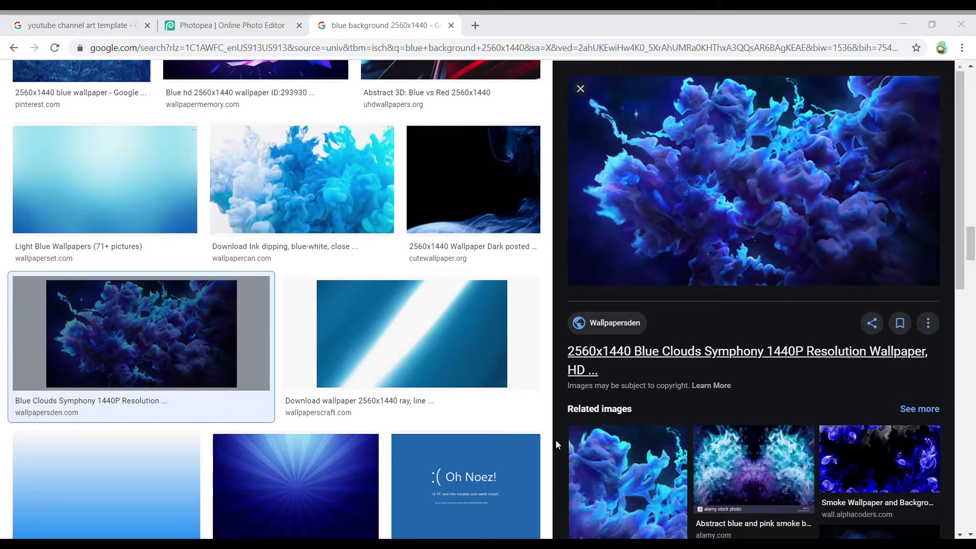
key(Return)
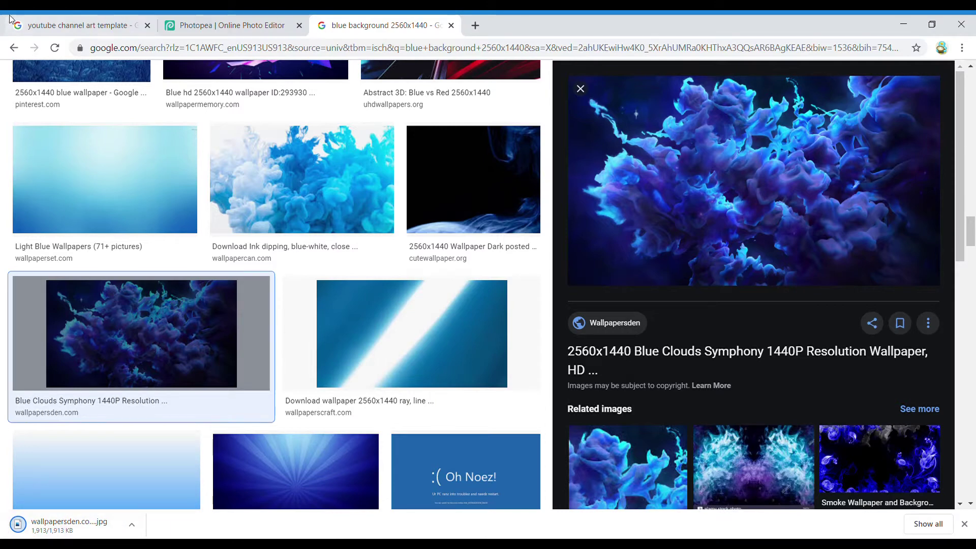
- Place the saved blue clouds wallpaper into the Photopea project and narrow it from its left edge to about 75% width, exposing the template
click(214, 25)
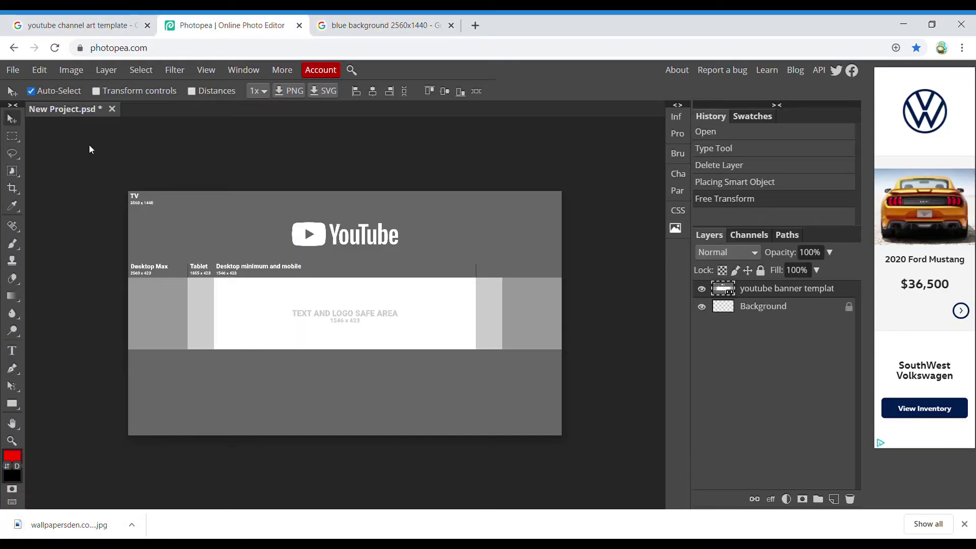
click(12, 70)
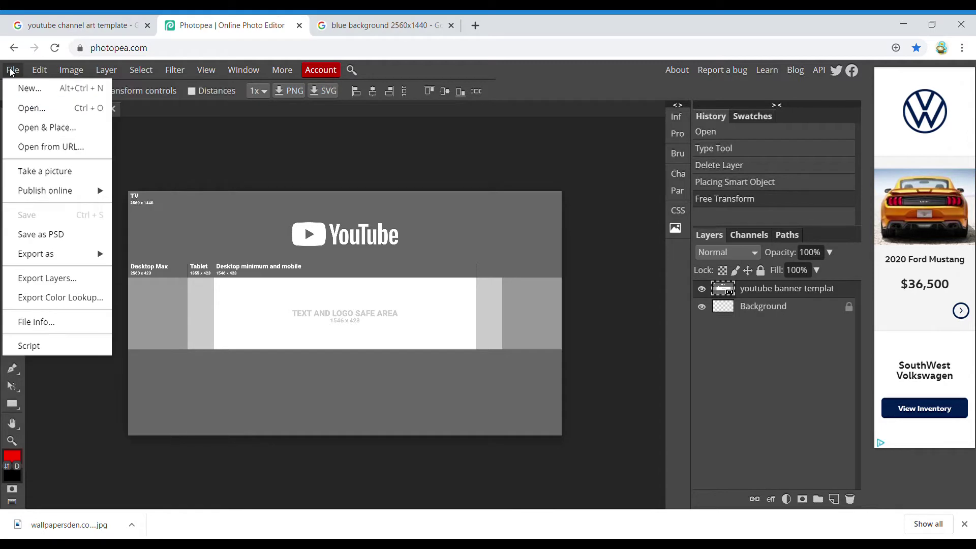
click(38, 129)
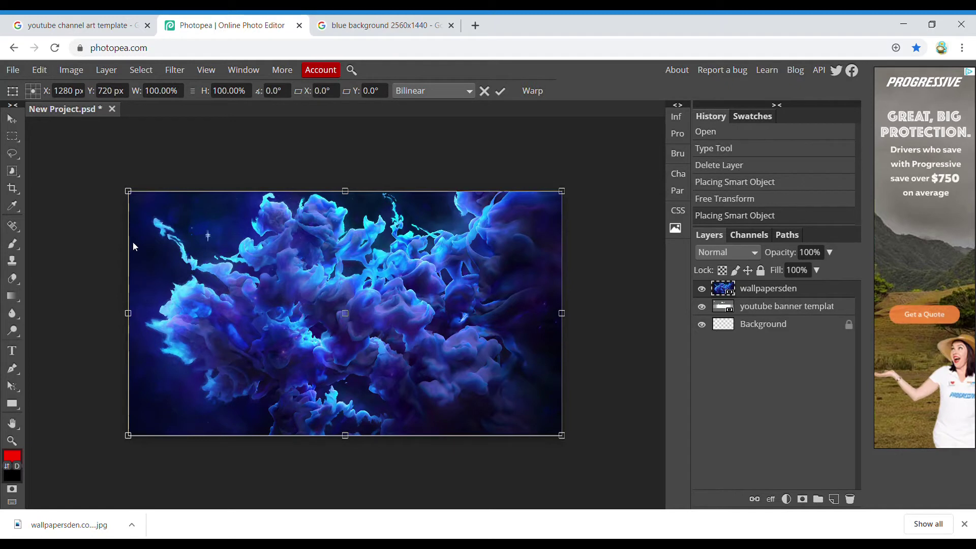
drag(133, 315, 241, 316)
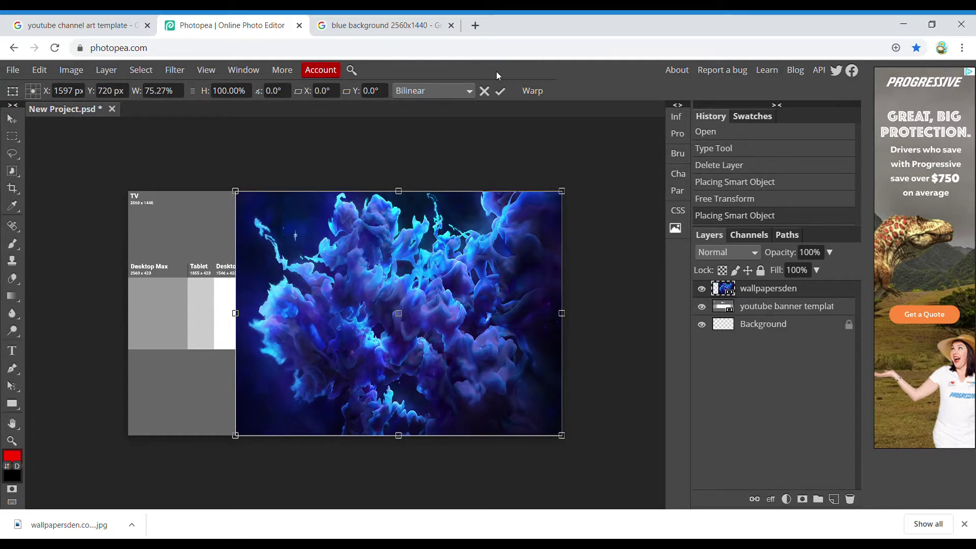
click(501, 92)
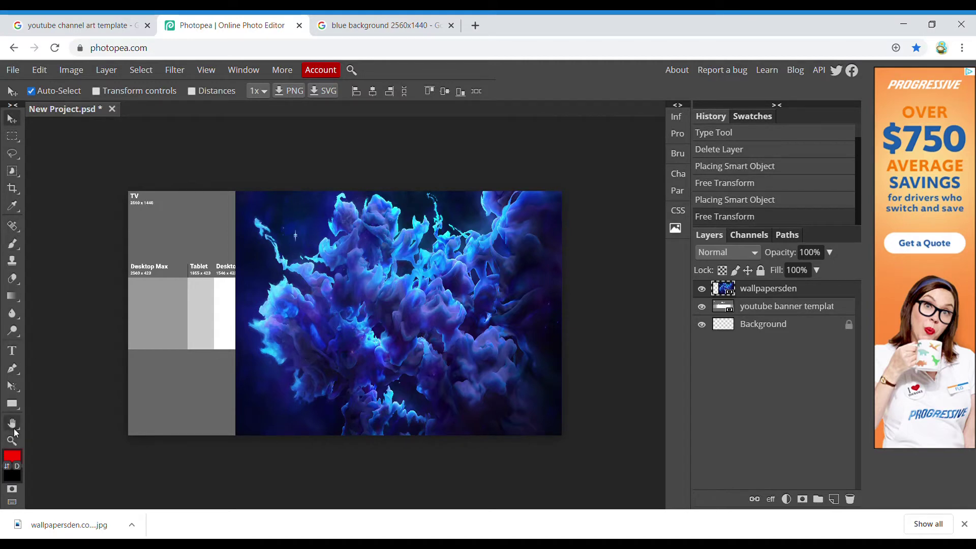
- Draw a rectangle over the part of the wallpaper above the template's middle strip, reaching from the wallpaper's left edge to the canvas's right edge
click(11, 405)
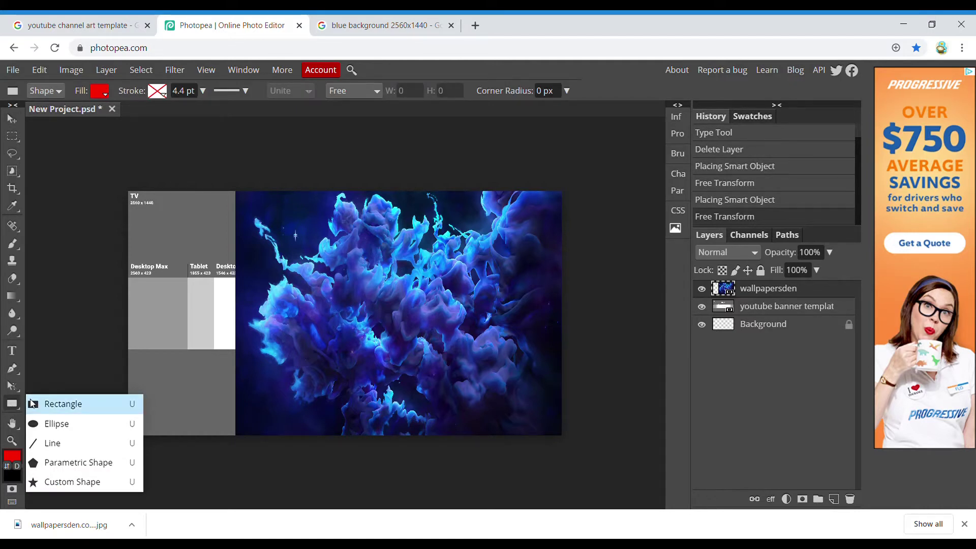
click(44, 410)
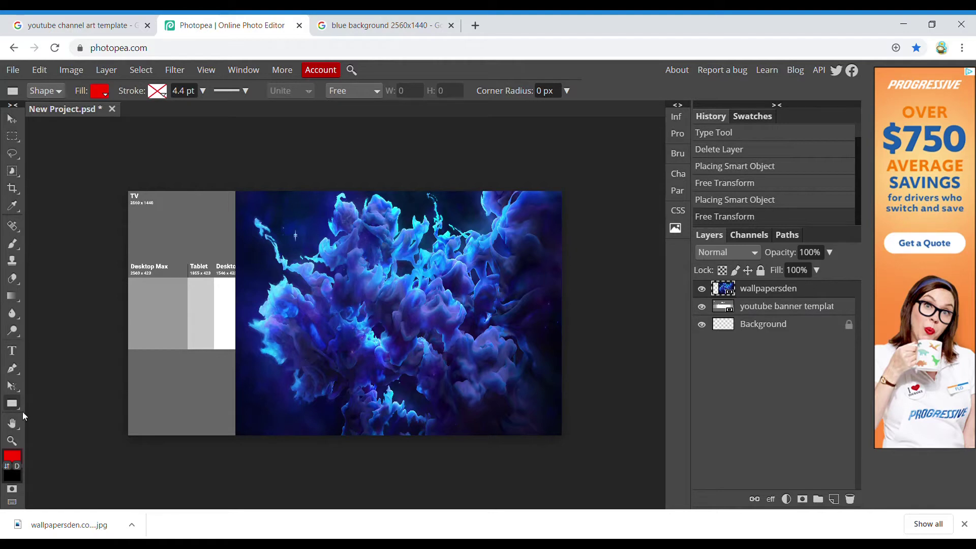
click(11, 405)
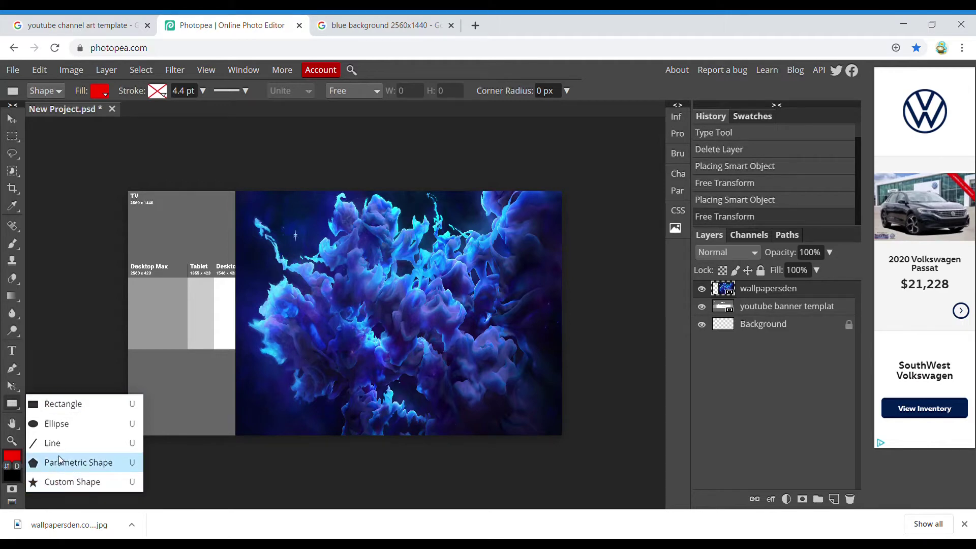
click(54, 413)
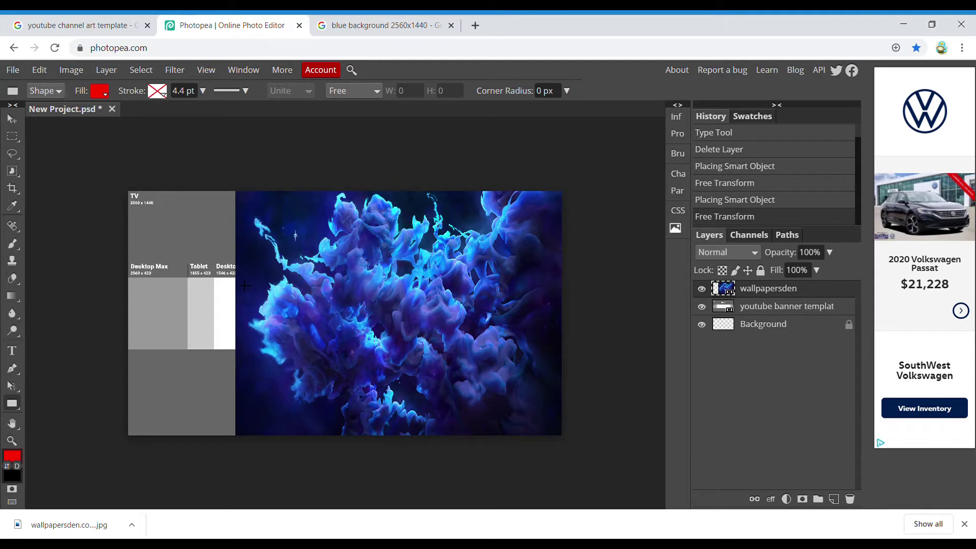
drag(245, 286, 572, 198)
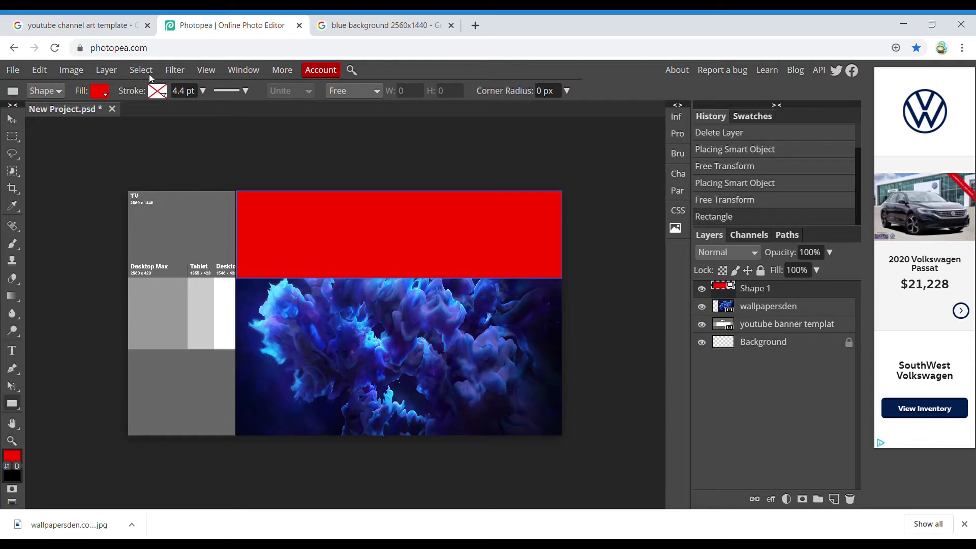
- Set the rectangle's fill to black and draw a second black rectangle over the wallpaper below the middle strip
click(103, 99)
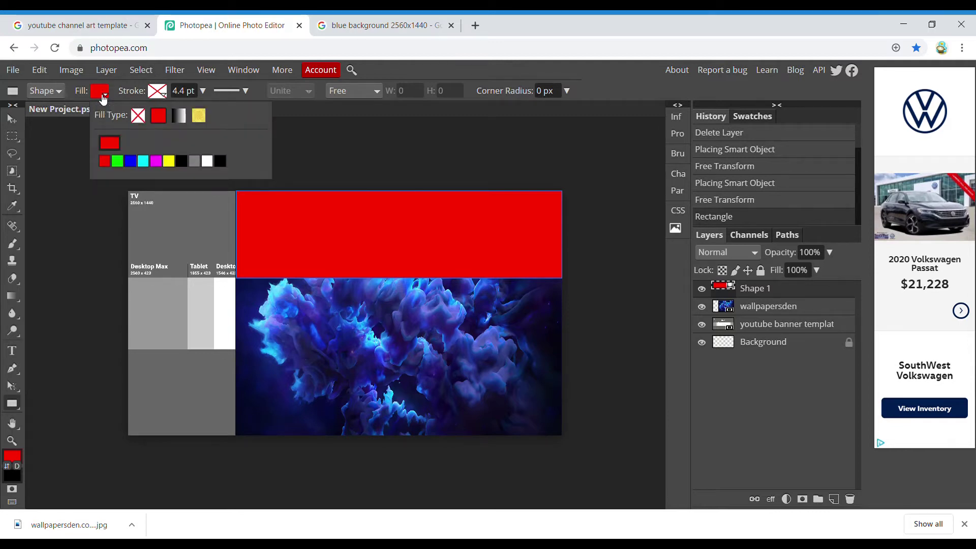
click(182, 162)
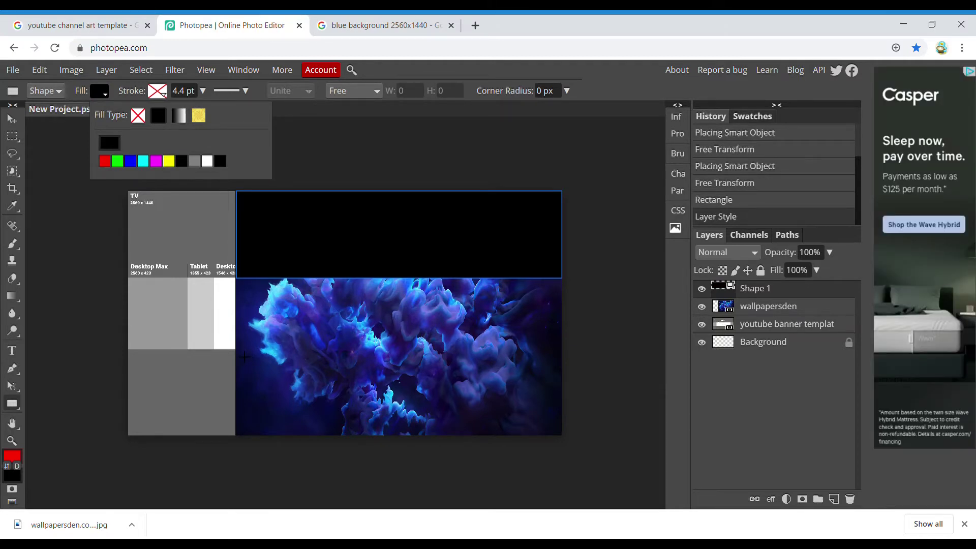
drag(245, 358, 574, 440)
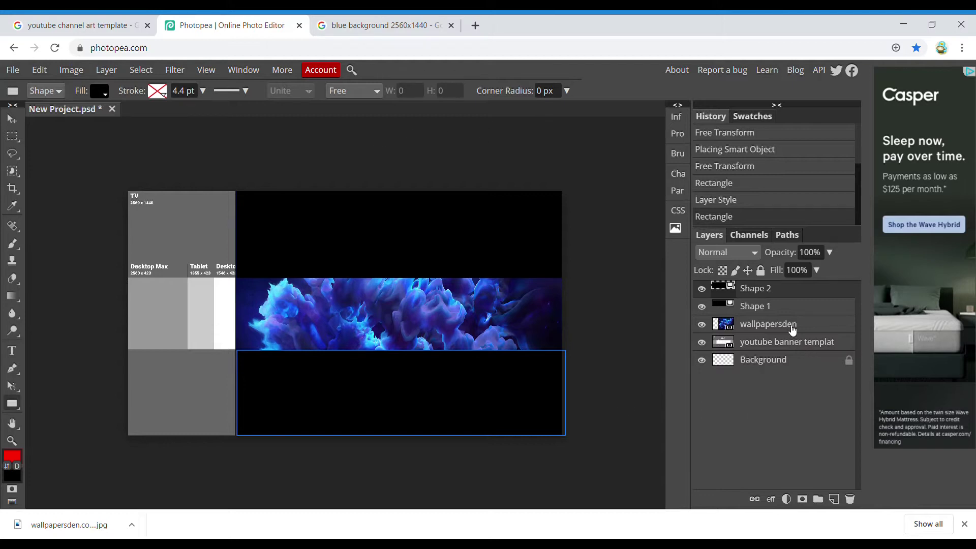
- Free-transform the wallpaper layer back to 100% width so it spans the whole canvas, and hide the YouTube banner template layer
click(836, 329)
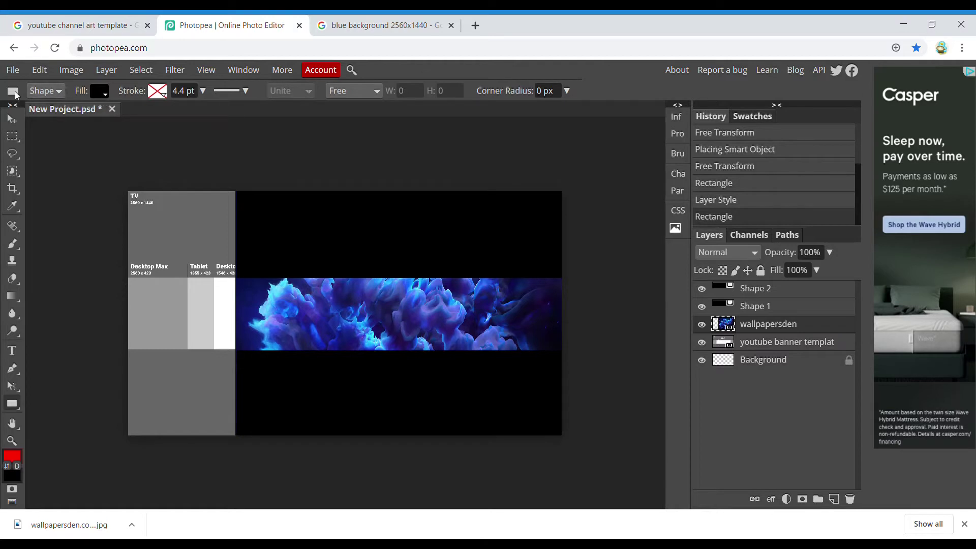
click(40, 71)
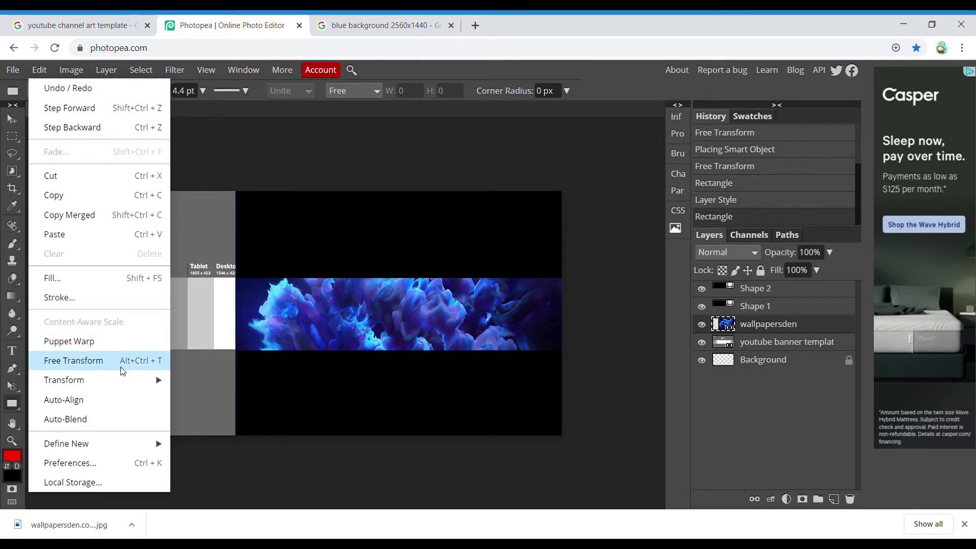
click(89, 370)
drag(235, 314, 128, 314)
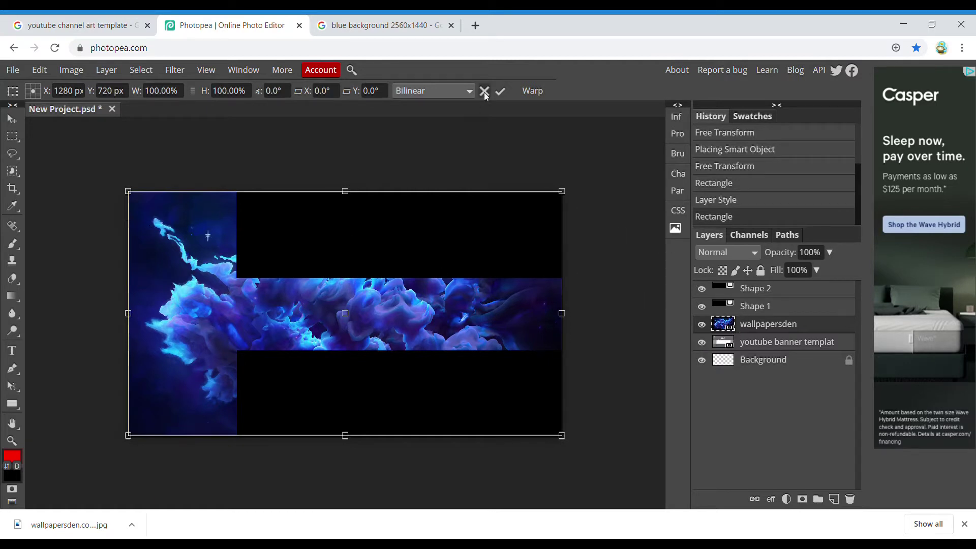
click(501, 91)
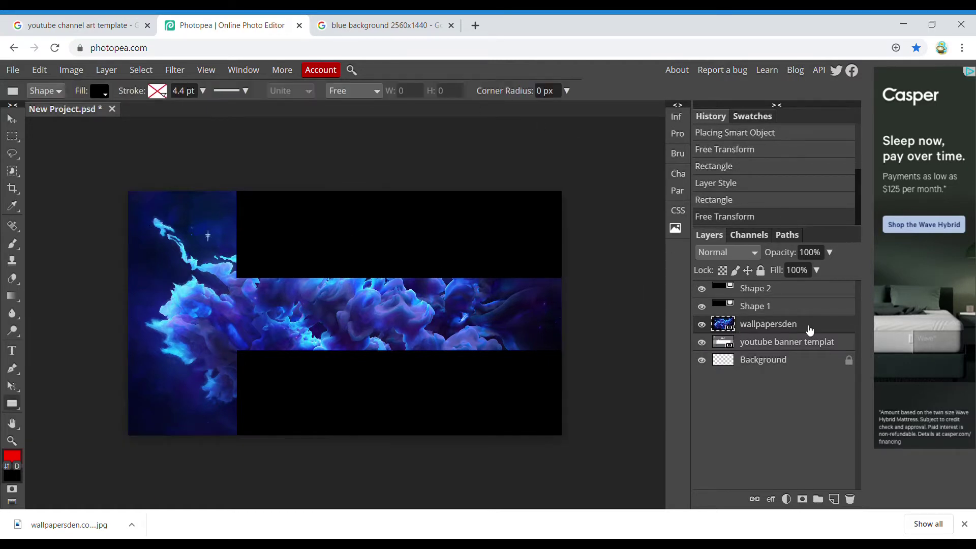
click(702, 342)
- Free-transform the upper black rectangle, stretching its left side to about 134% width so it spans the whole canvas
click(11, 119)
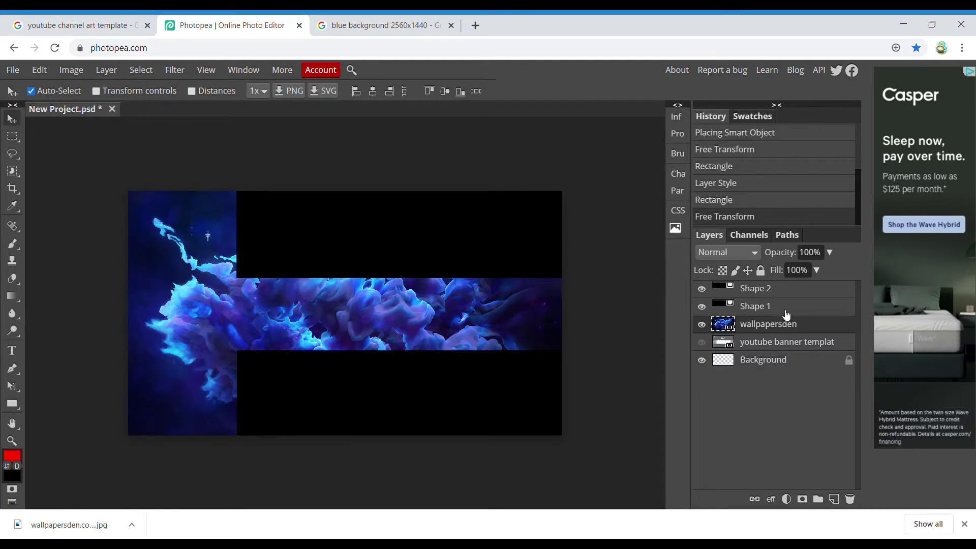
click(813, 312)
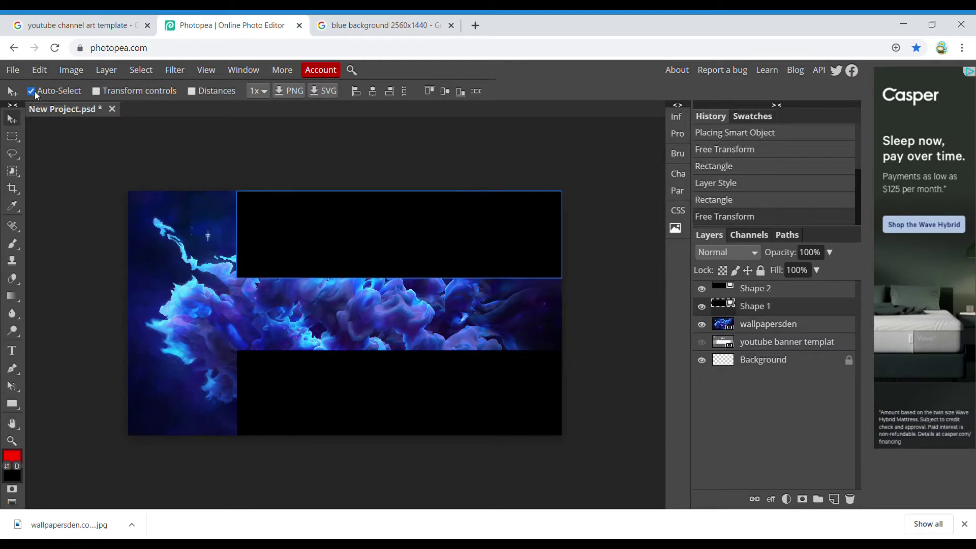
click(35, 72)
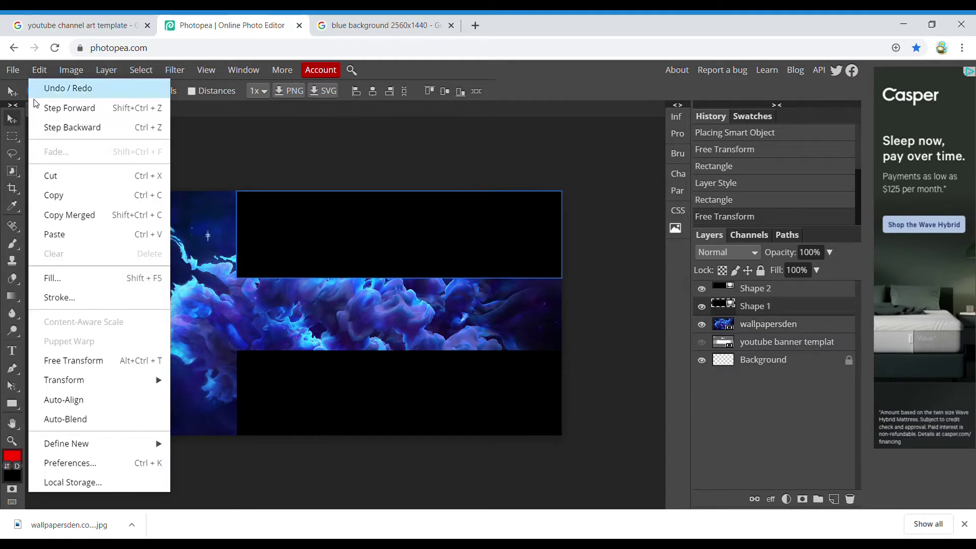
click(62, 364)
drag(244, 239, 130, 242)
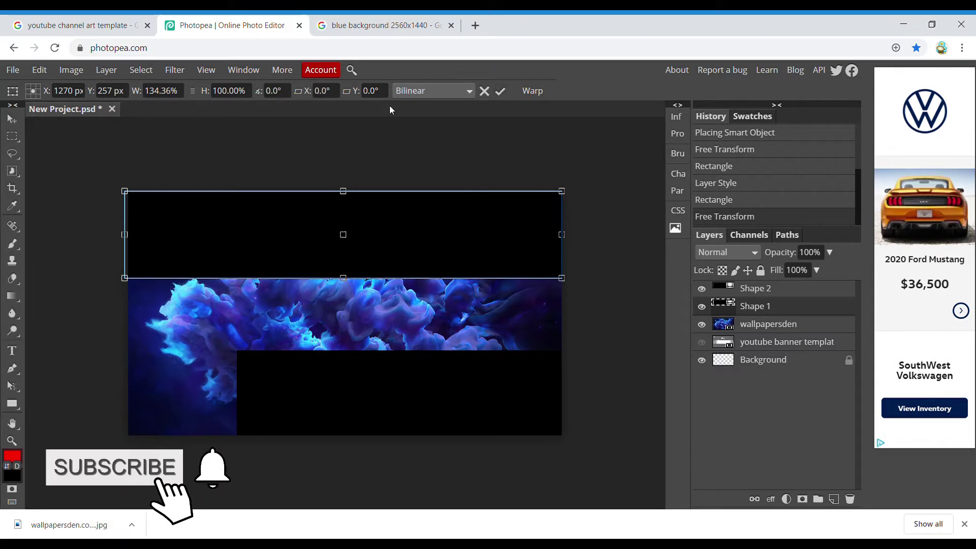
click(497, 95)
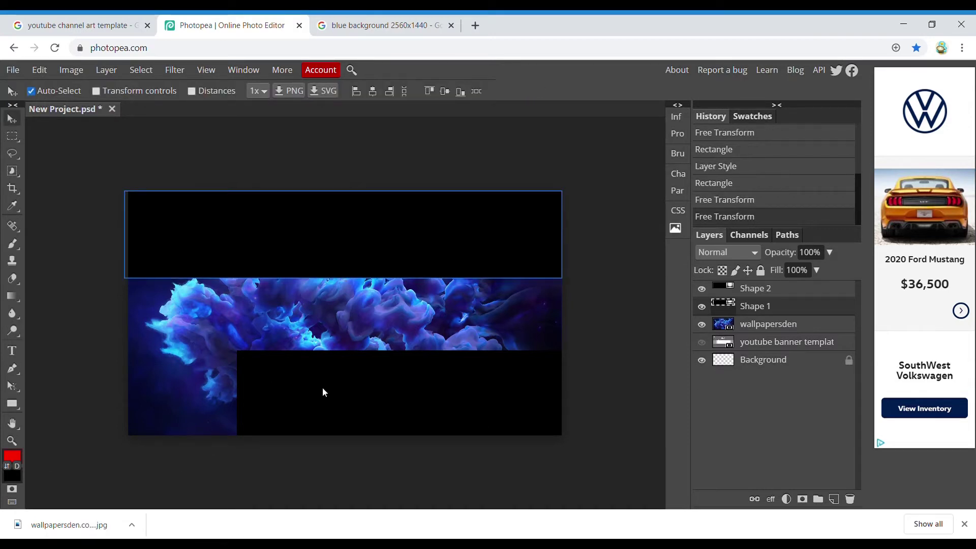
- Free-transform the lower black rectangle, stretching its left side to about 135% width so it covers the full canvas width
click(792, 292)
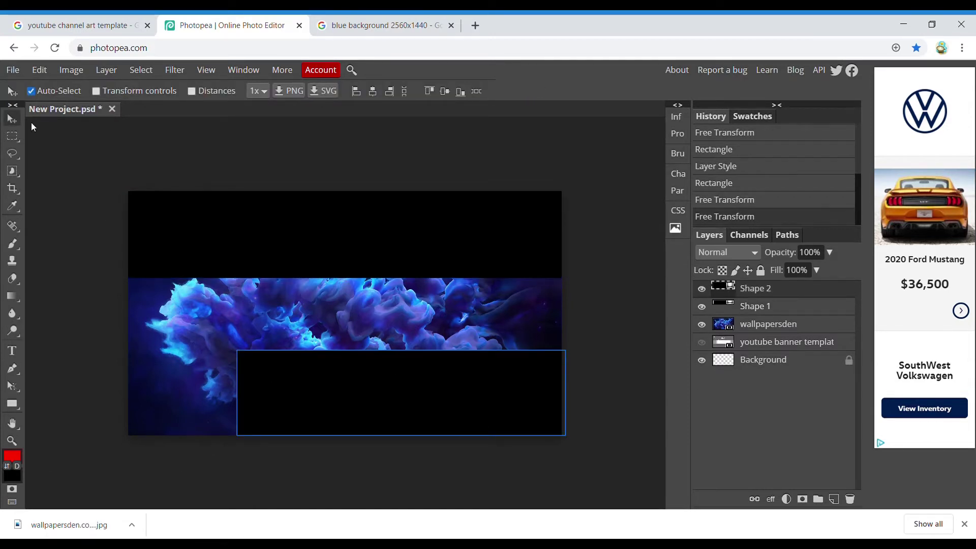
click(12, 70)
click(40, 70)
click(40, 70)
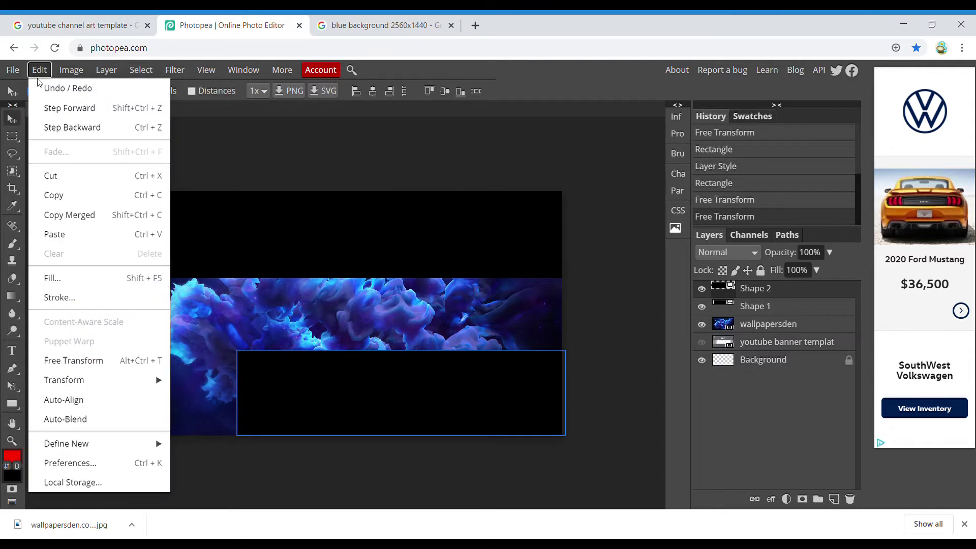
click(62, 360)
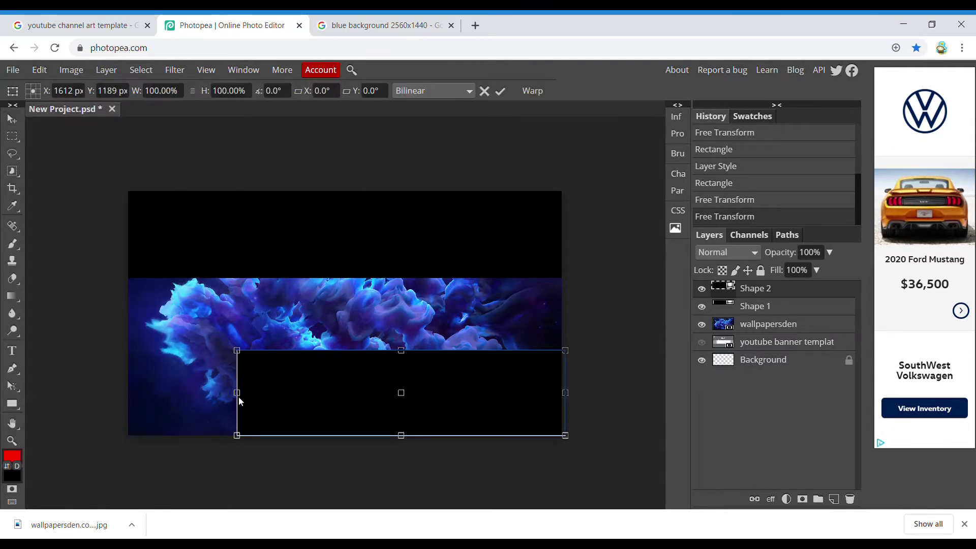
drag(237, 394, 128, 395)
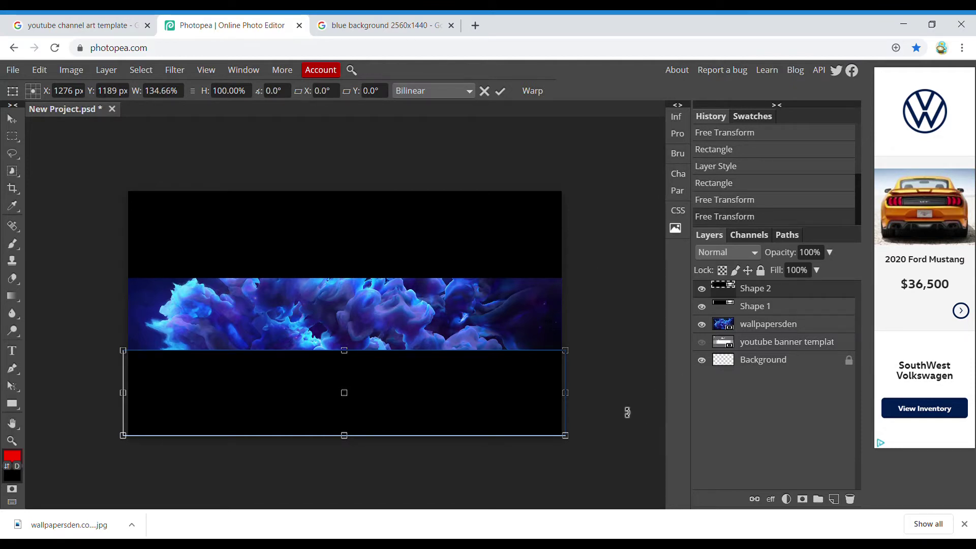
click(501, 91)
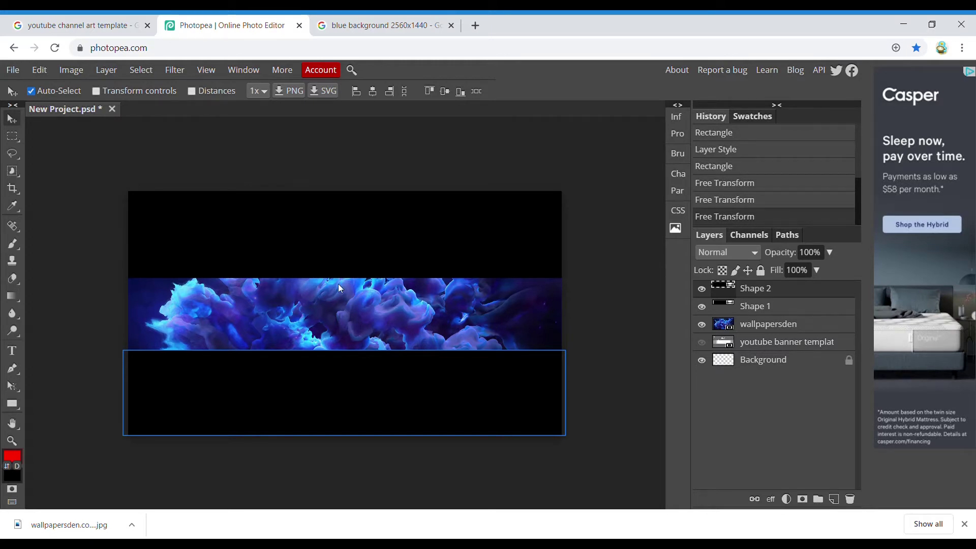
- Search Google in a new browser tab for "fortnite png" and show the image results
click(13, 71)
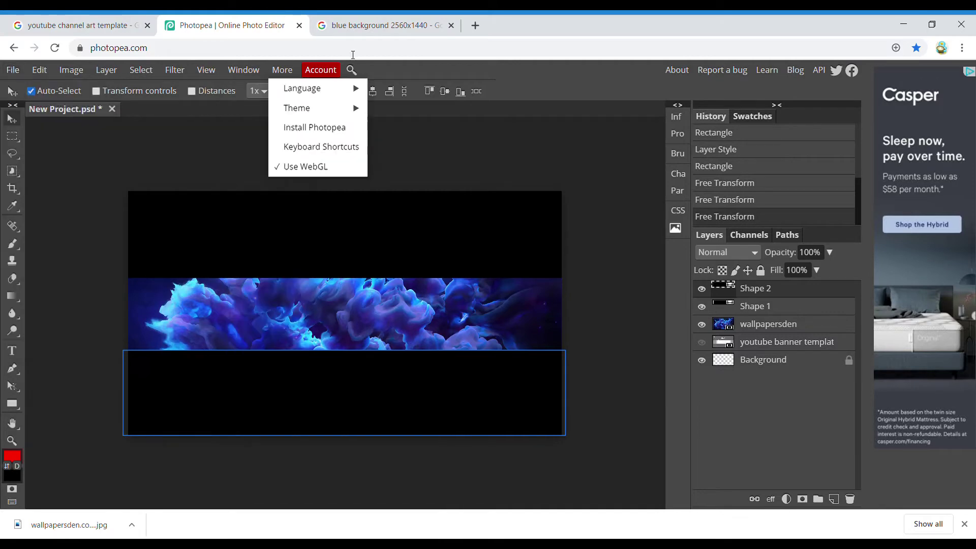
click(476, 25)
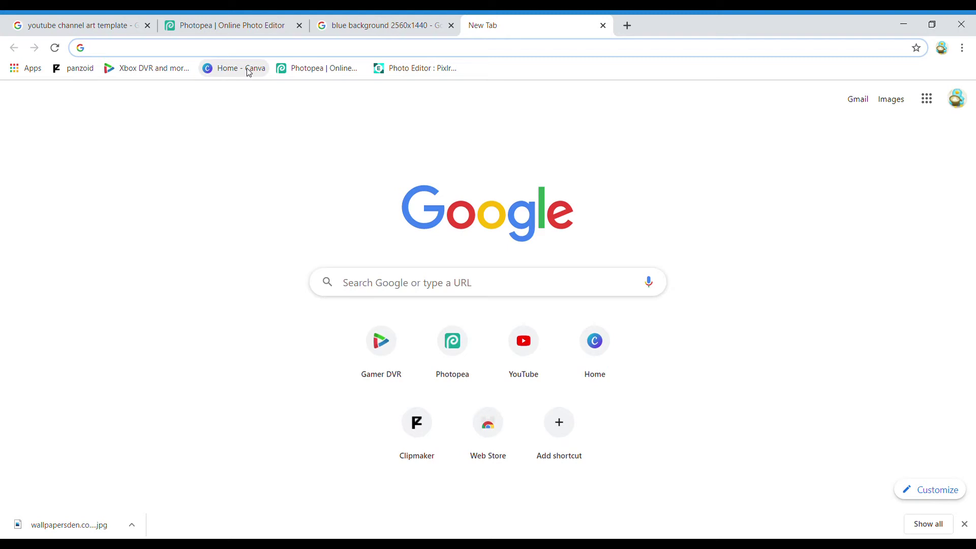
text(fort)
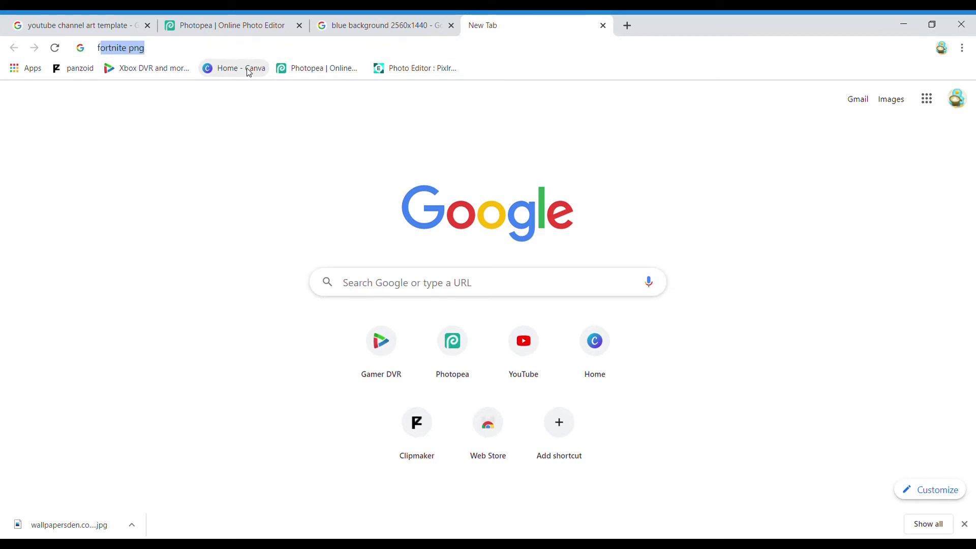
text(nite)
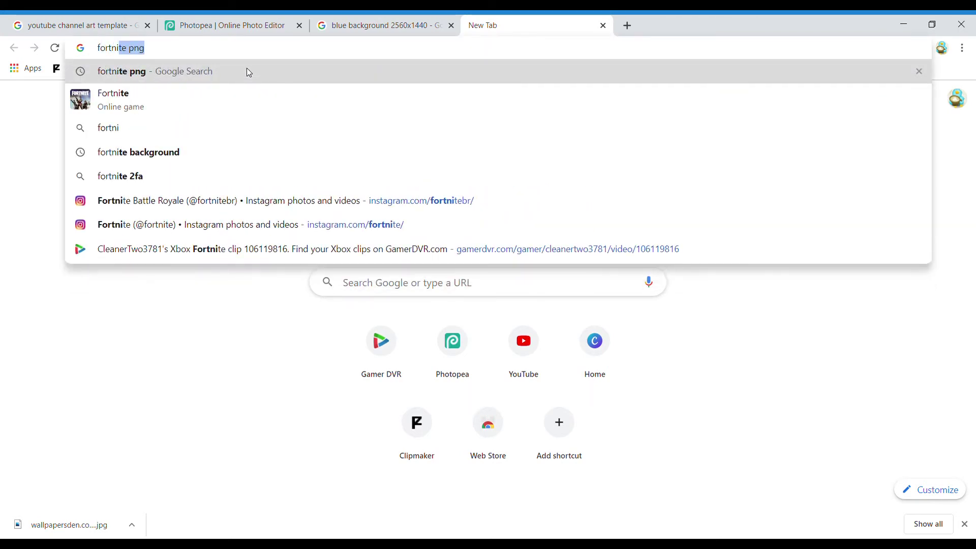
key(BackSpace)
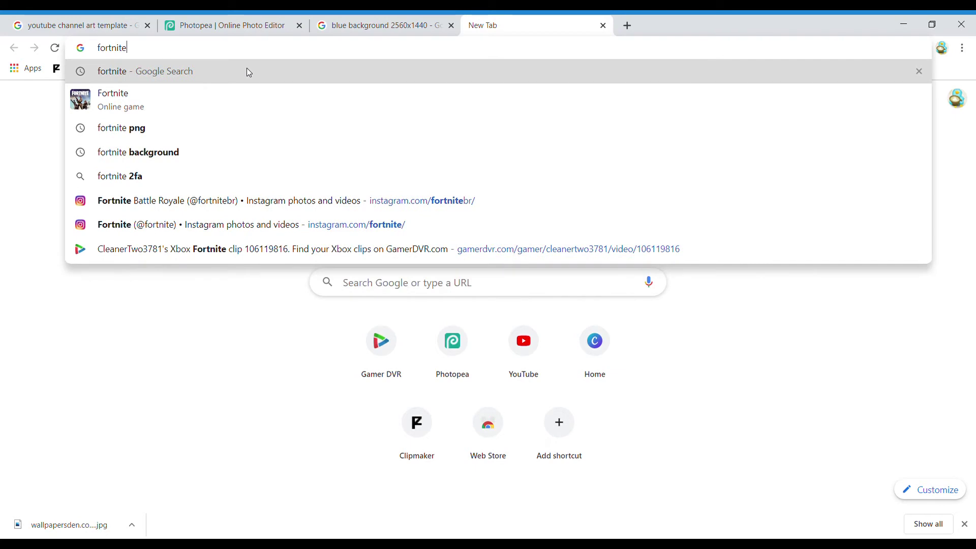
click(187, 133)
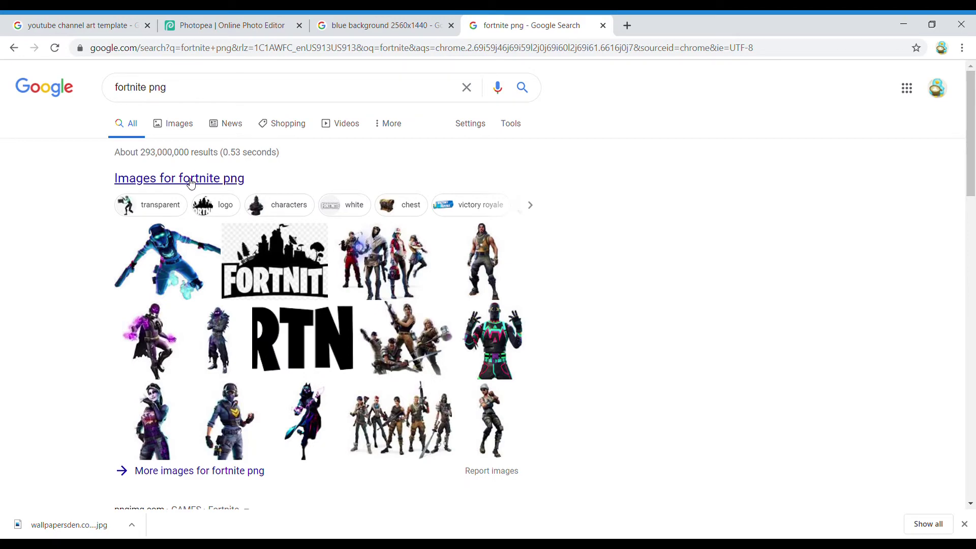
click(191, 179)
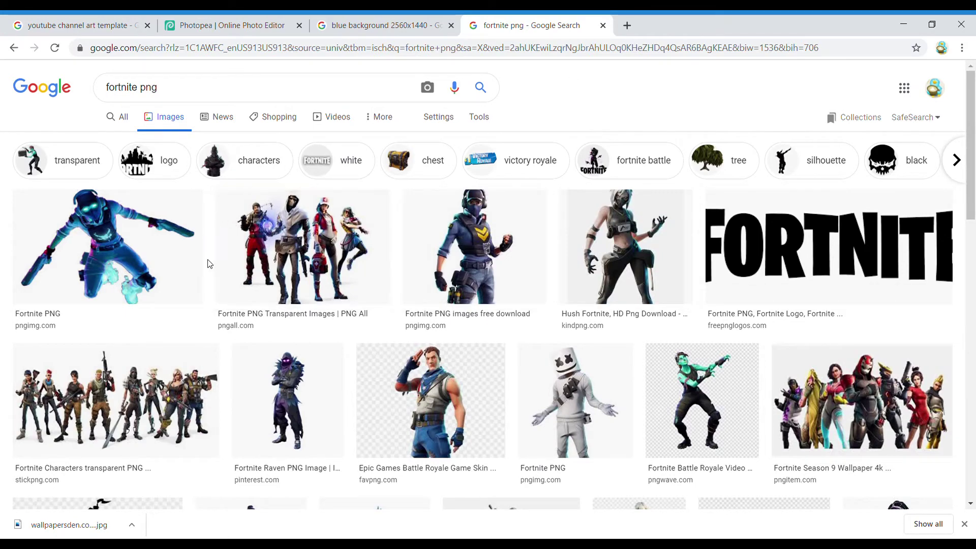
- Preview the saluting character image, filter the results to logos, and open the black Fortnite skyline logo from favpng.com
click(383, 395)
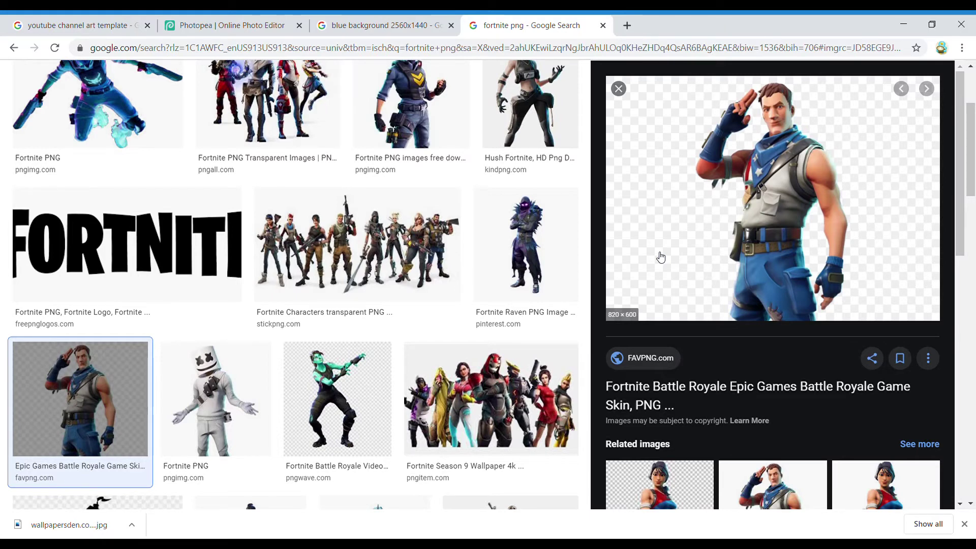
scroll(461, 387, up, 3)
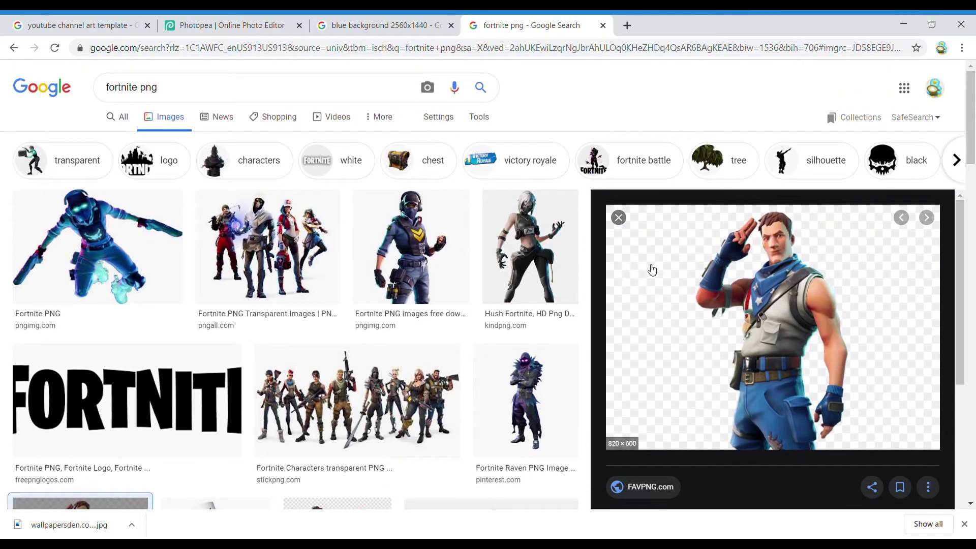
click(152, 170)
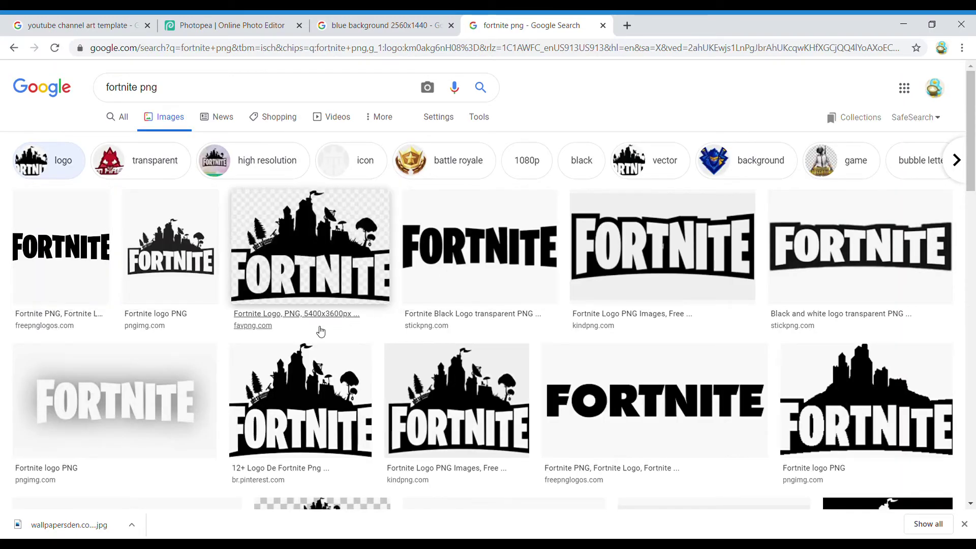
click(344, 277)
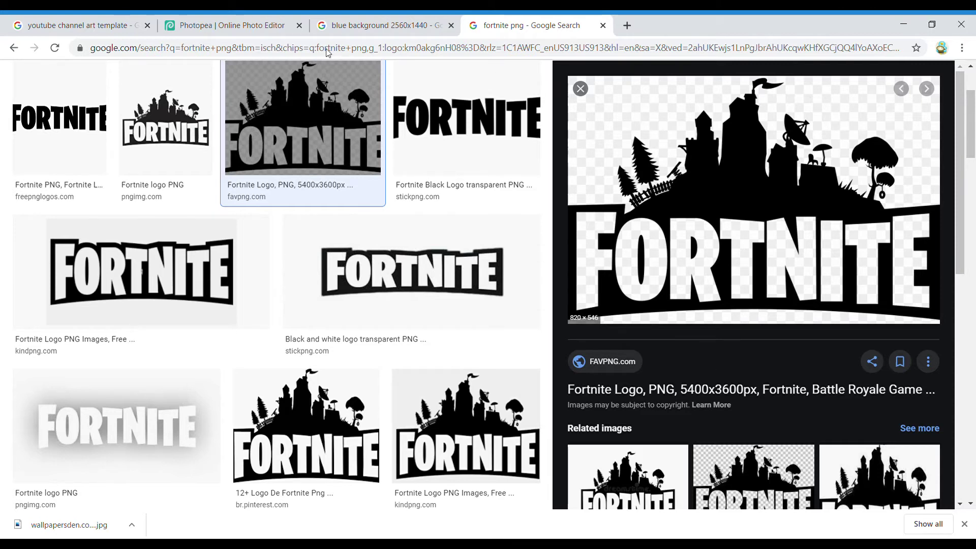
- Switch back to Photopea, place the "fortnite pic" logo image into the project, and move it onto the clouds strip
click(223, 26)
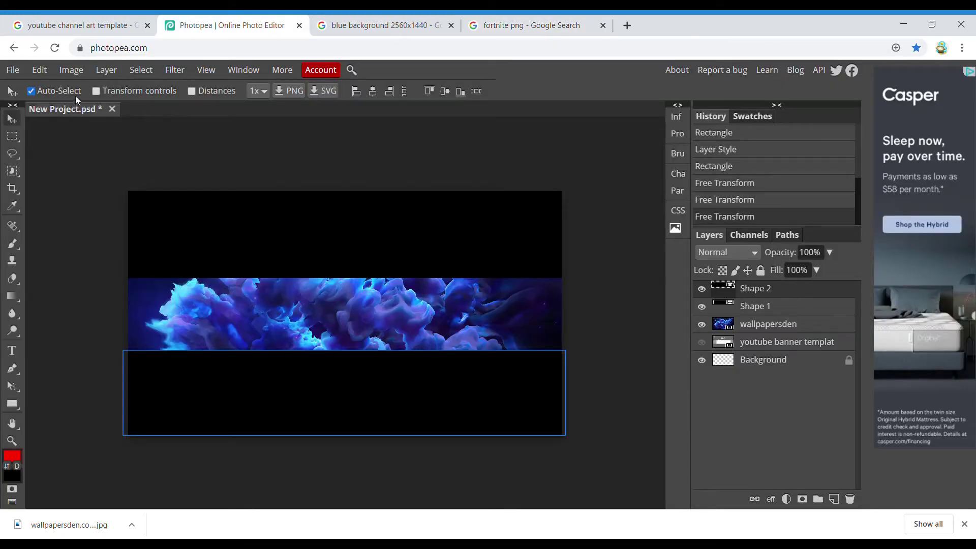
click(14, 70)
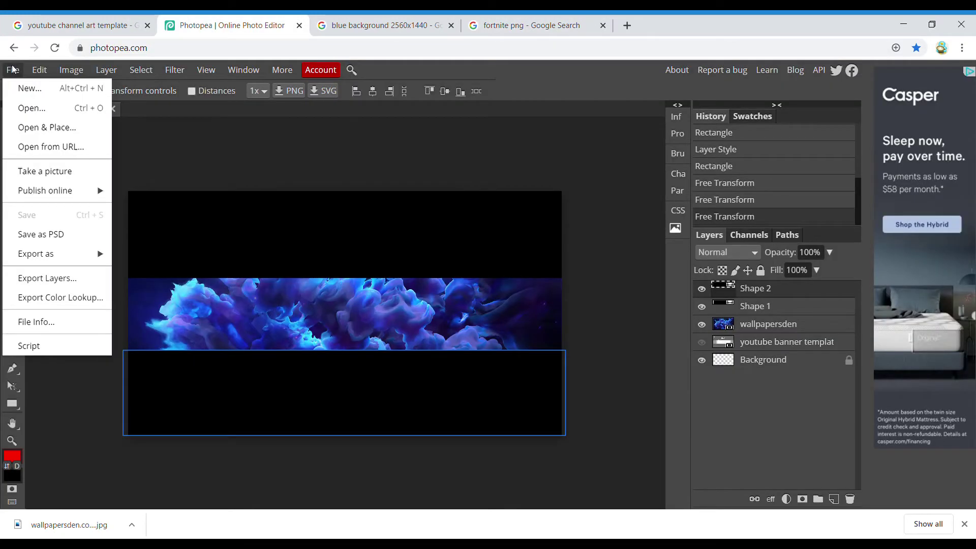
click(54, 130)
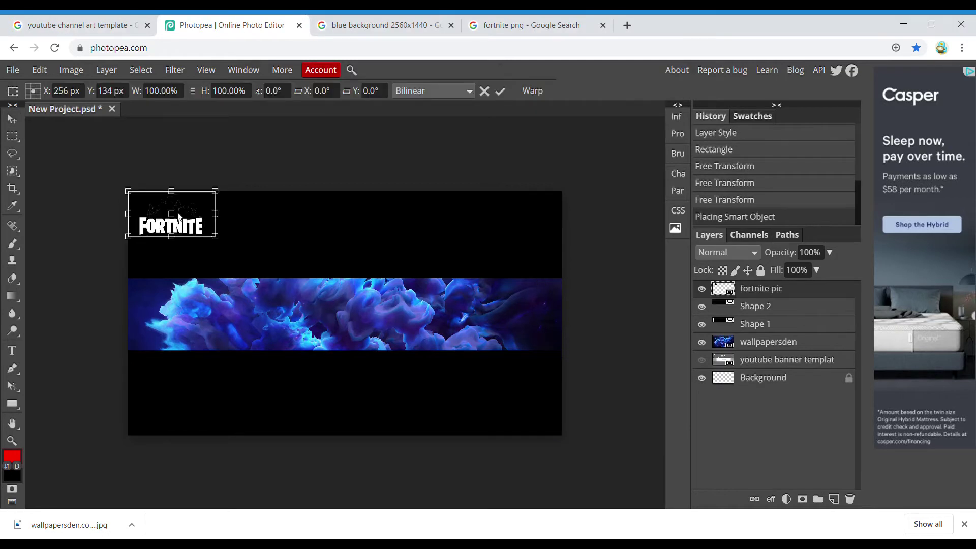
drag(179, 216, 297, 322)
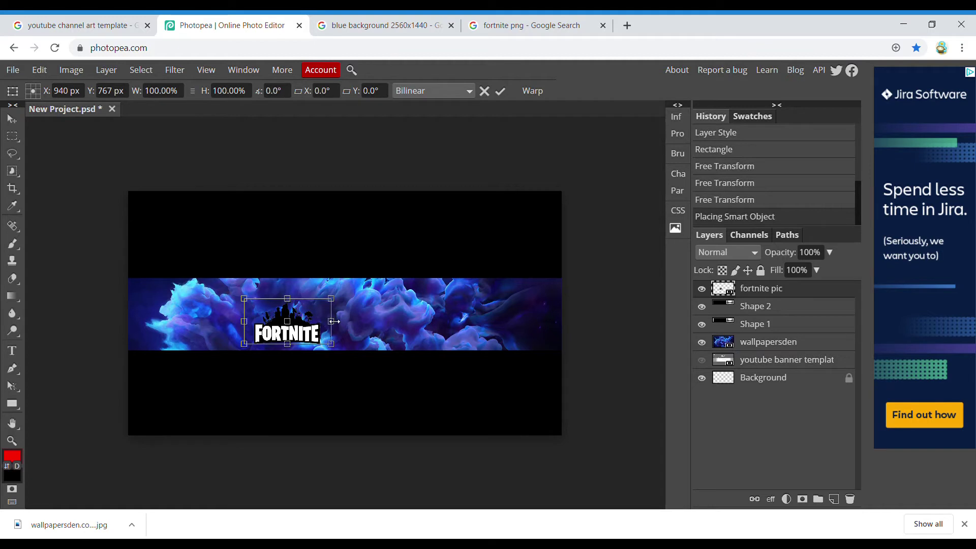
- Scale the Fortnite logo to about 135% width and 143% height and centre it on the canvas at X 1280, Y 720 px
drag(245, 299, 198, 265)
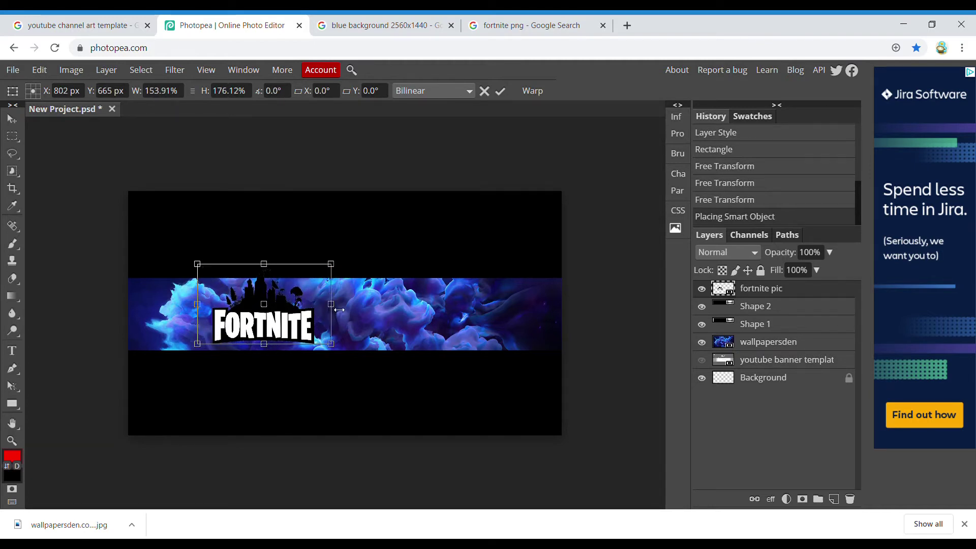
drag(288, 320, 367, 326)
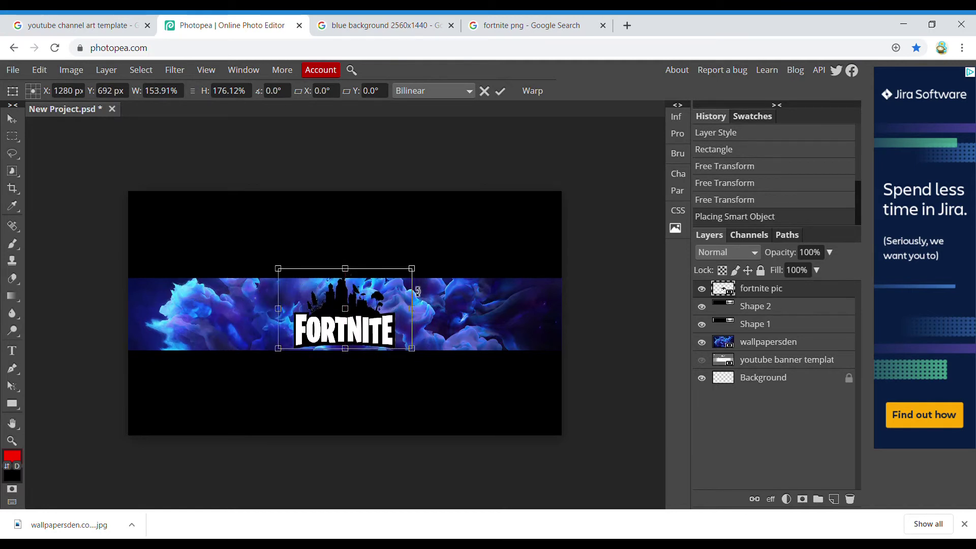
drag(412, 349, 396, 335)
drag(377, 292, 386, 307)
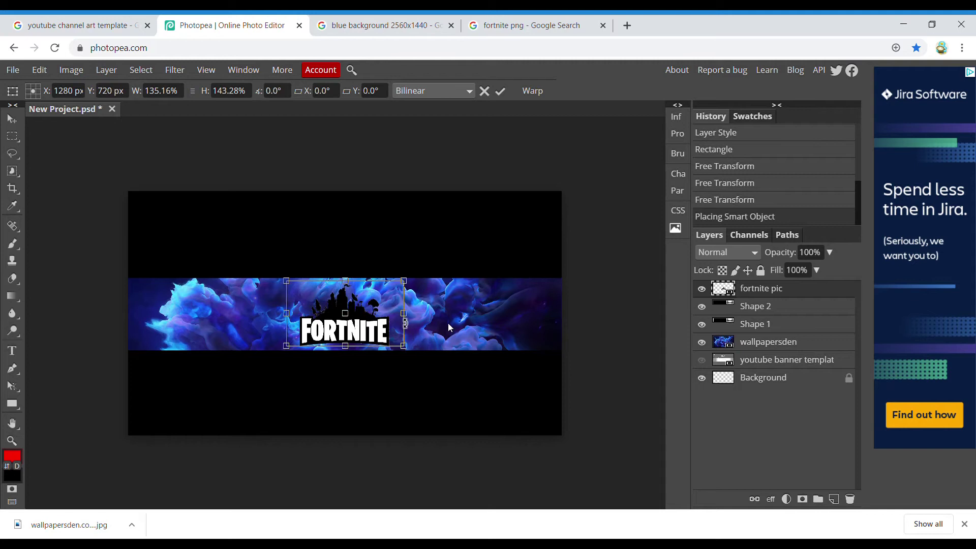
click(501, 91)
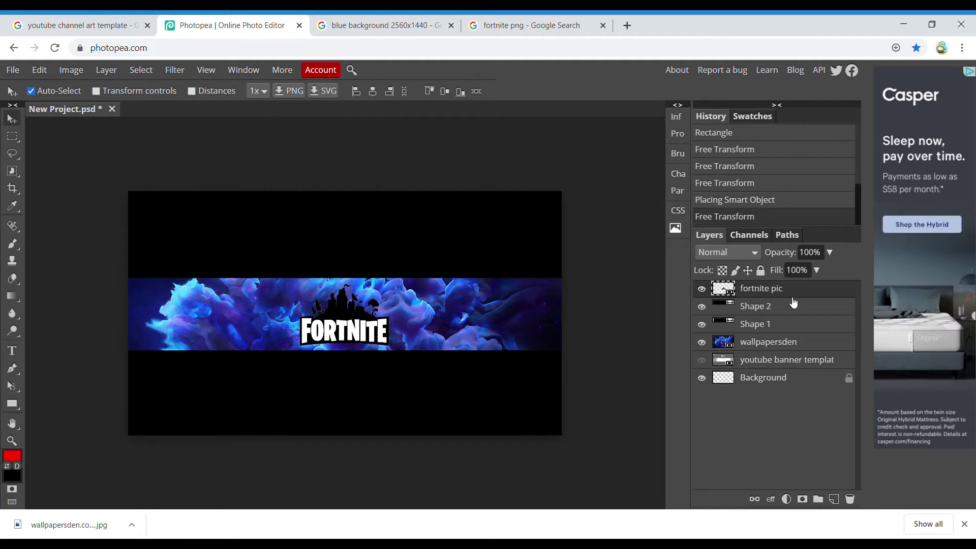
- Add a red 5 px outside stroke to the "fortnite pic" layer through its layer style
double_click(818, 293)
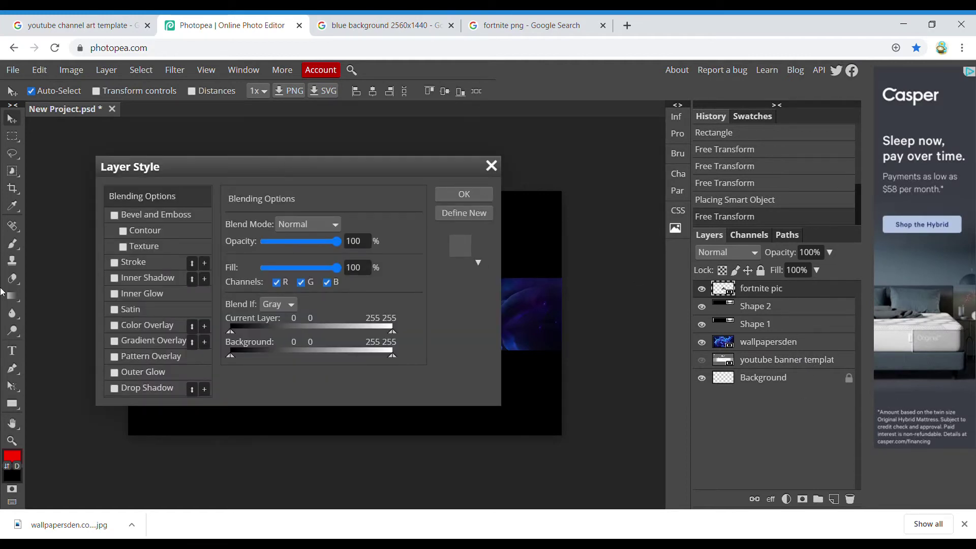
drag(225, 164, 659, 190)
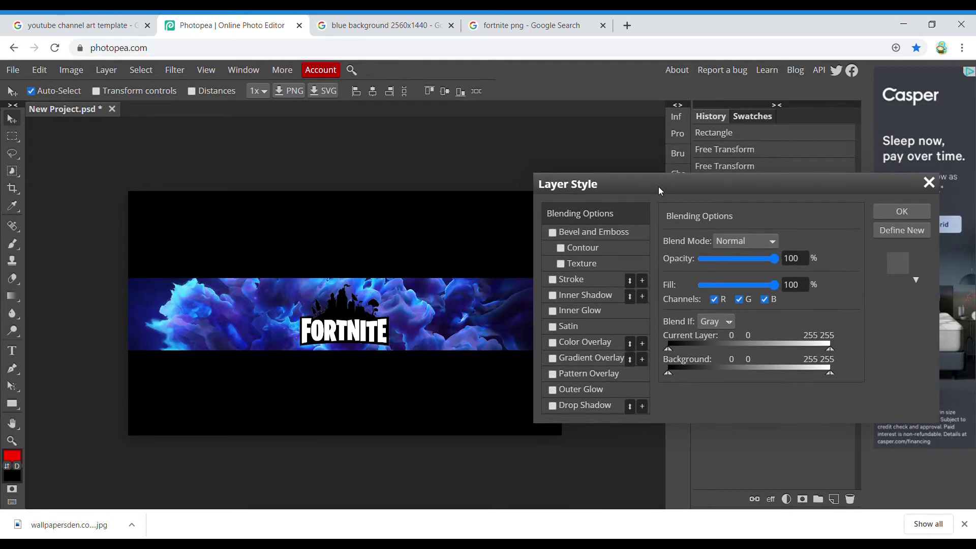
click(554, 278)
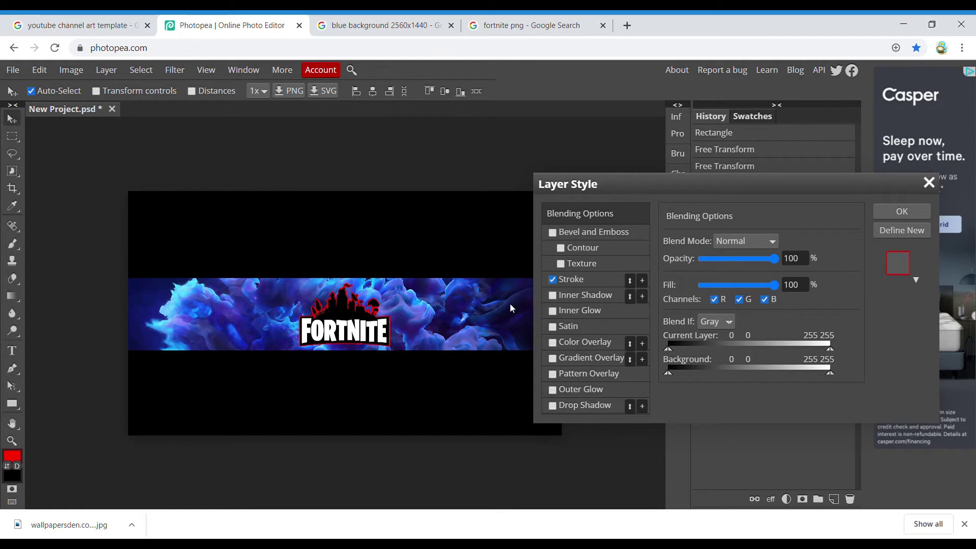
click(605, 279)
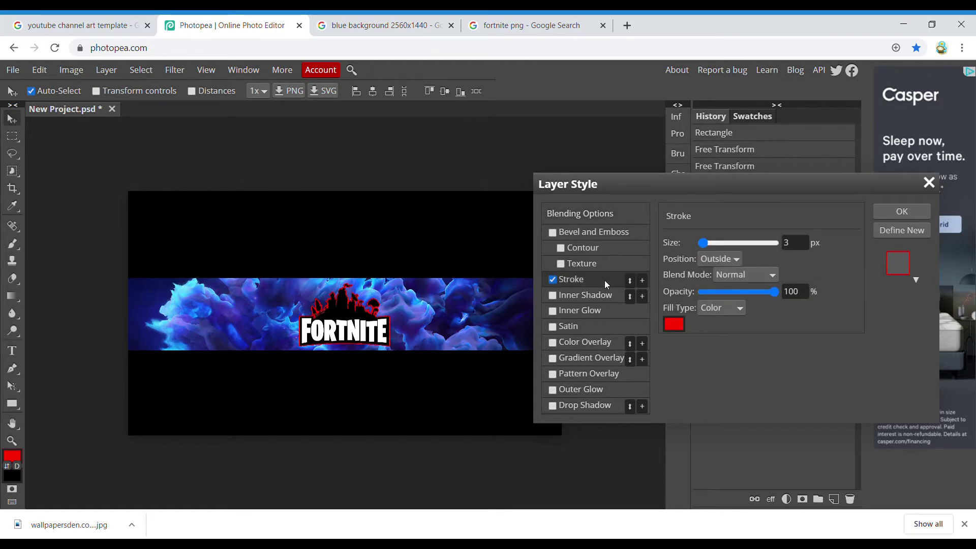
click(680, 330)
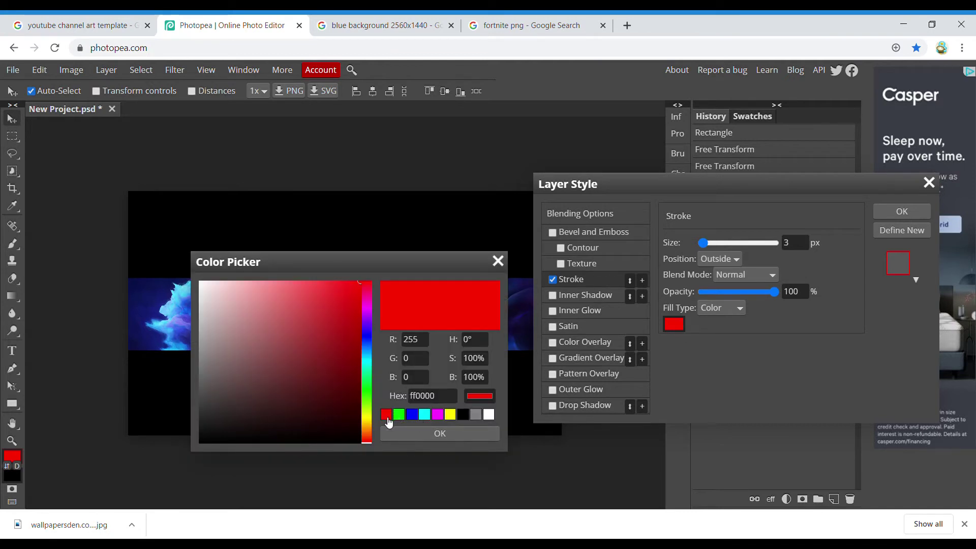
click(472, 432)
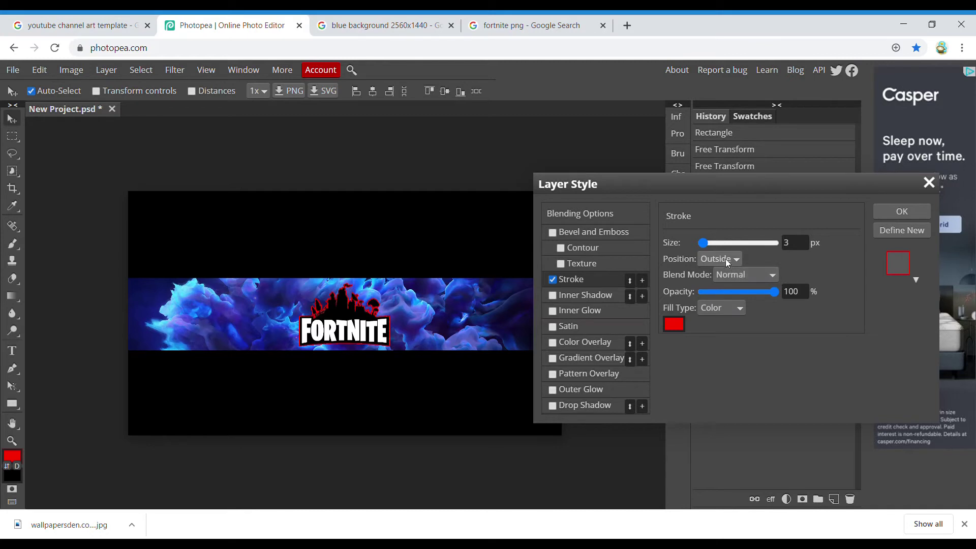
mouse_move(705, 245)
mouse_down()
mouse_move(775, 244)
mouse_move(708, 260)
mouse_up()
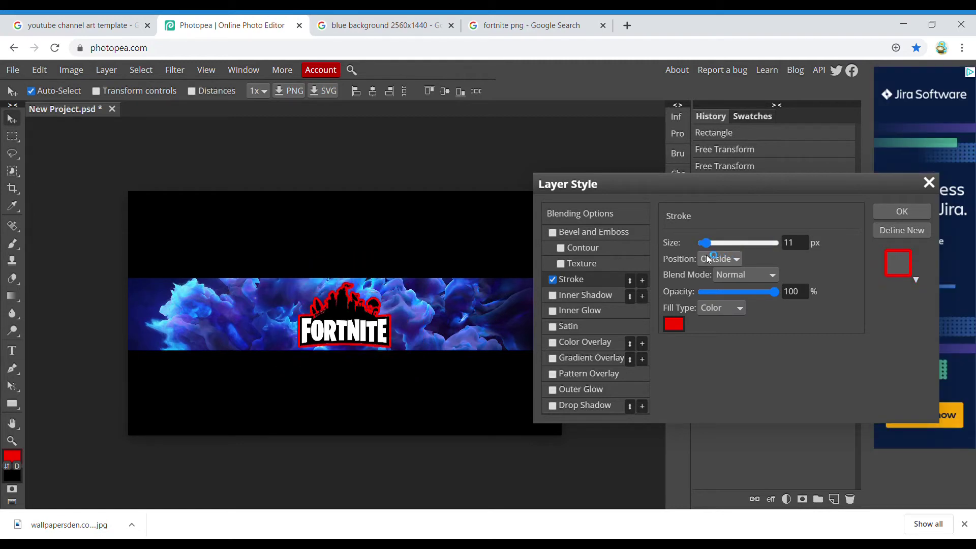
click(704, 243)
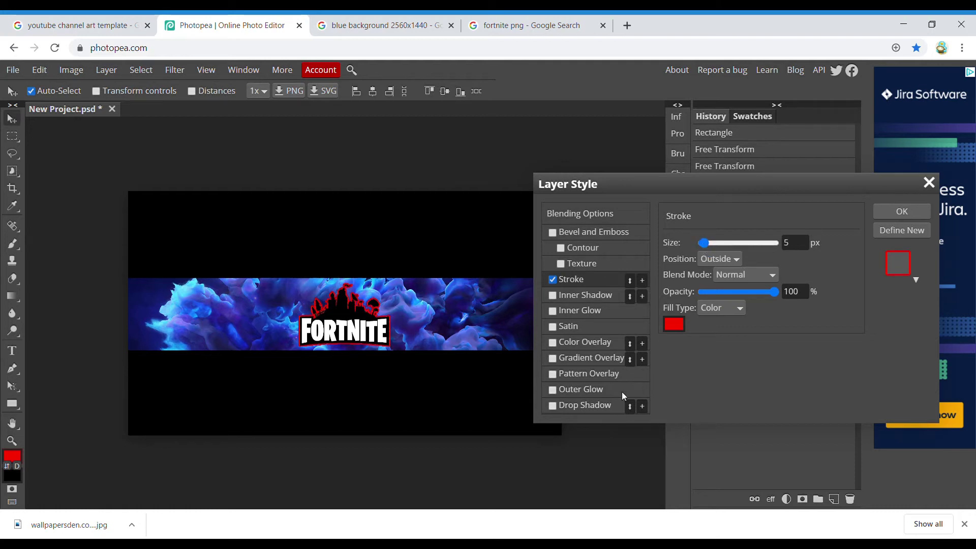
- Add a yellow outer glow to the Fortnite logo with 22% spread and 70 px size, and apply the layer style
click(566, 390)
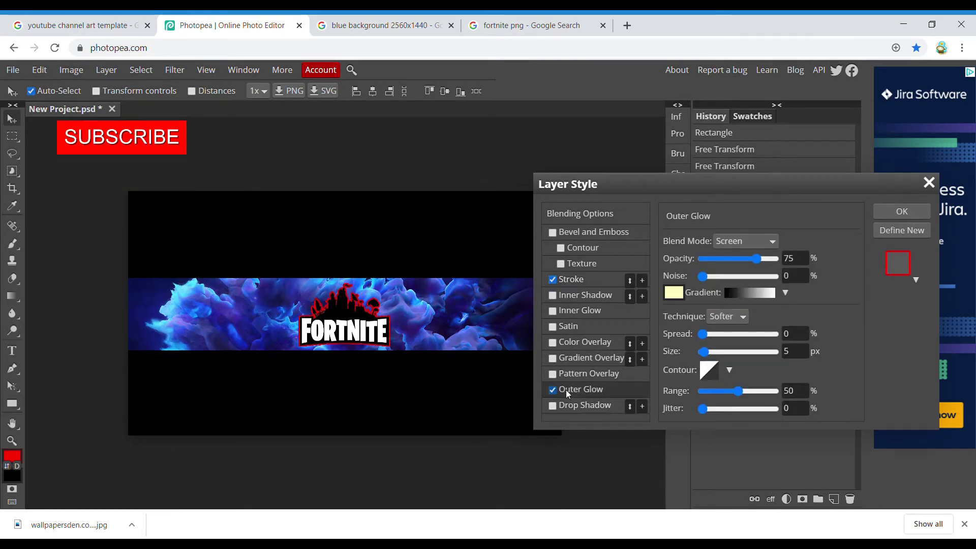
click(680, 297)
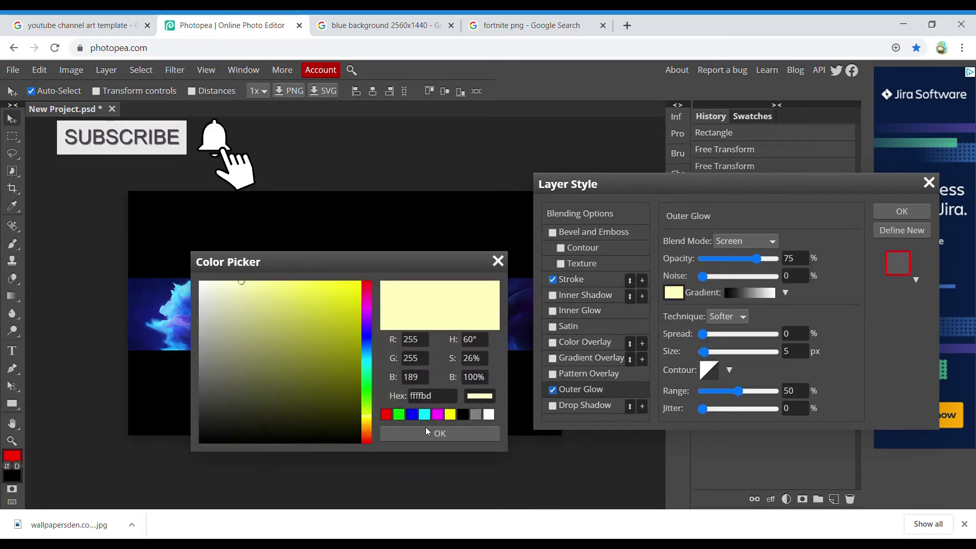
drag(370, 263, 183, 171)
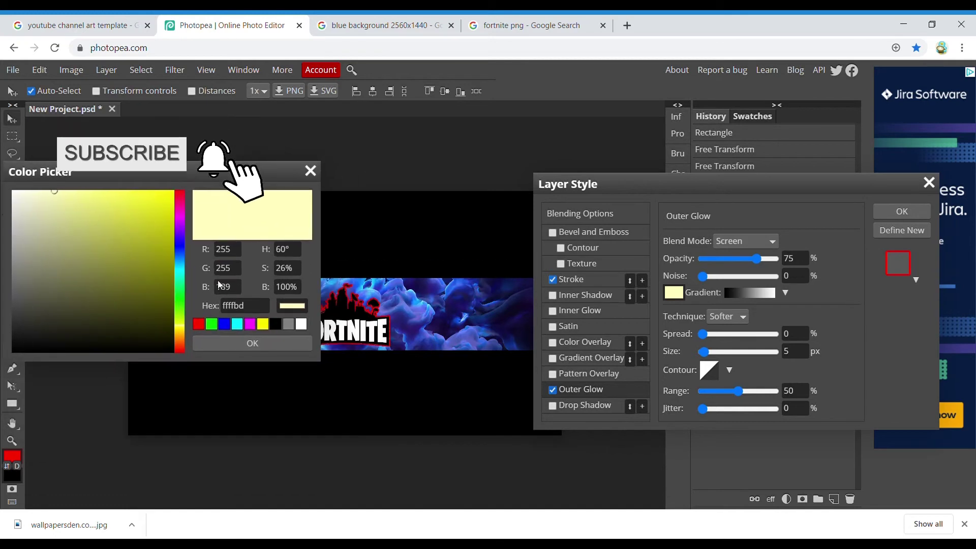
click(263, 323)
click(265, 343)
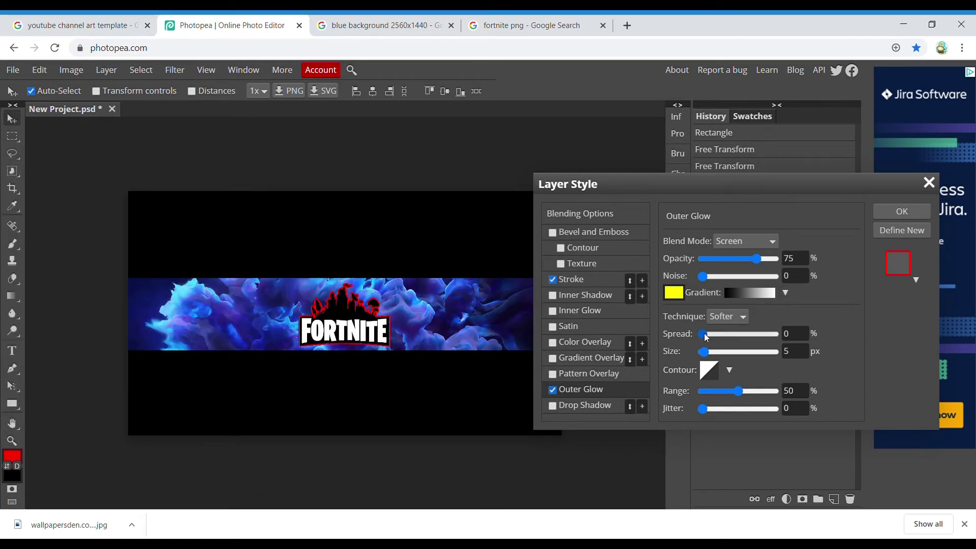
drag(704, 334, 730, 357)
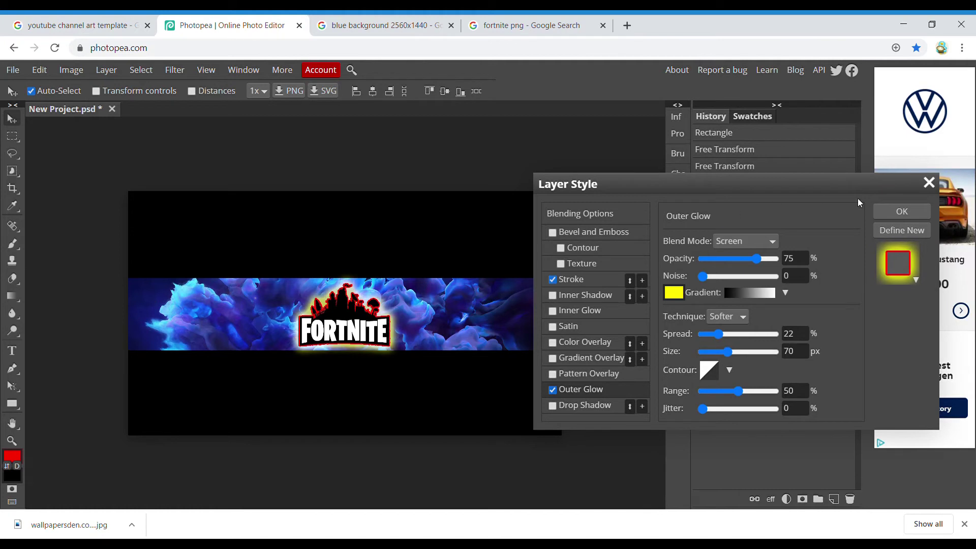
click(900, 211)
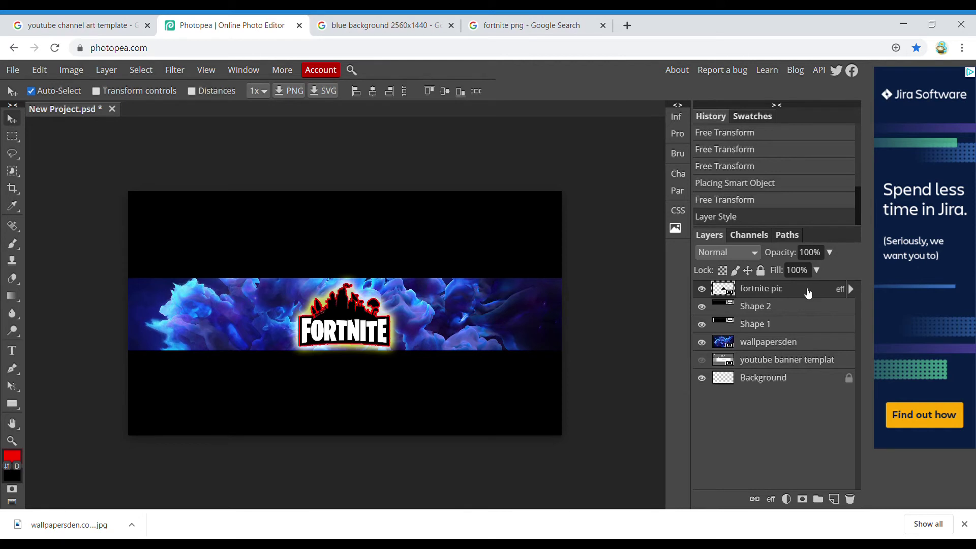
- Move the Fortnite logo to X 398 px, Y 720 px on the clouds strip and rotate it to about -23.6°
click(39, 72)
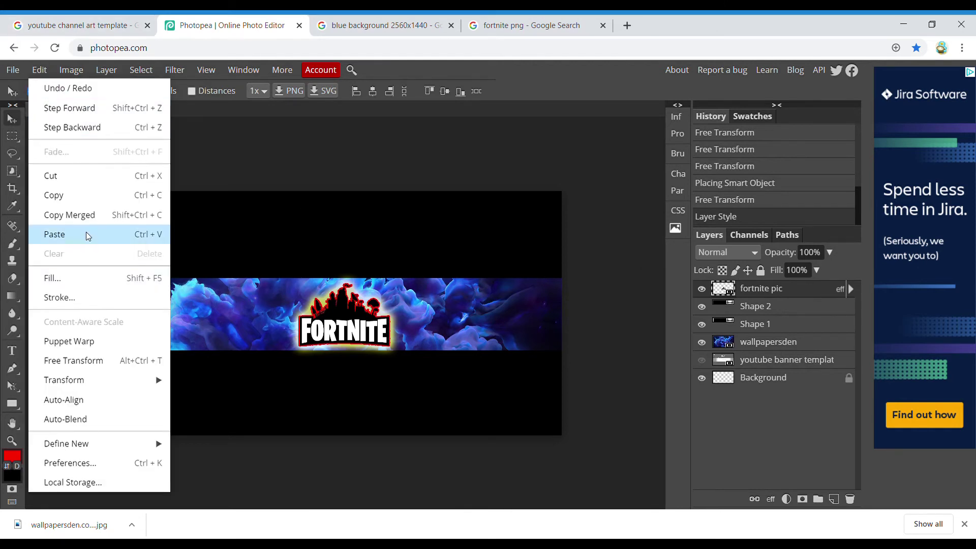
click(105, 365)
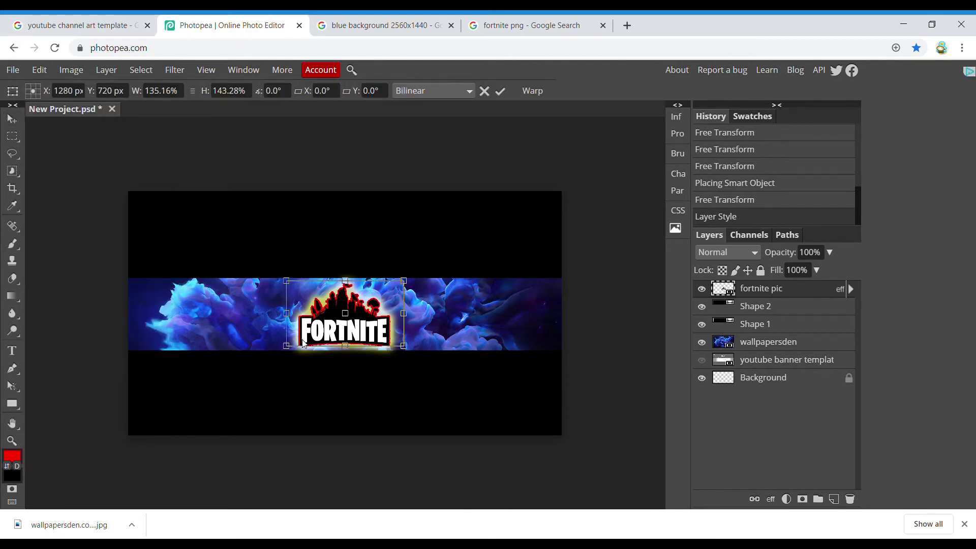
drag(362, 321, 214, 315)
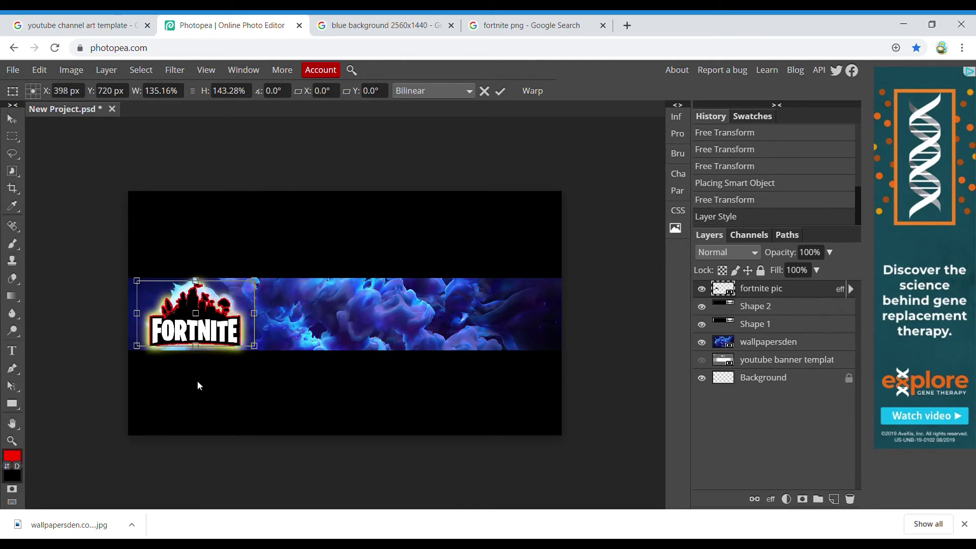
click(499, 90)
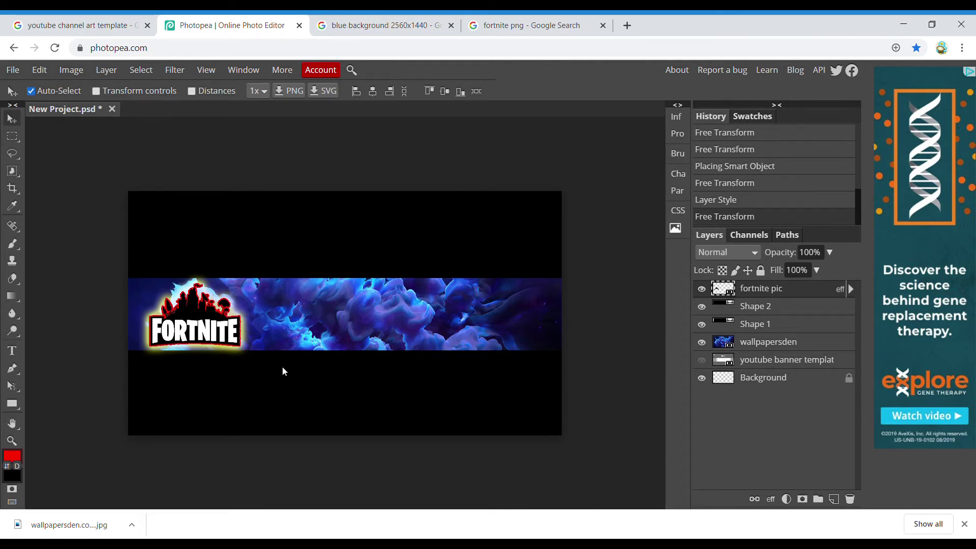
click(40, 70)
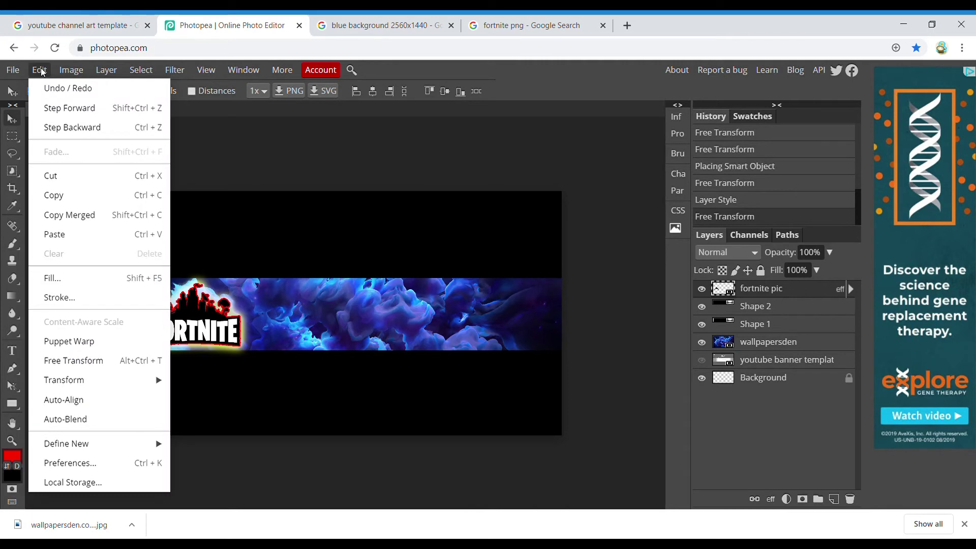
click(71, 360)
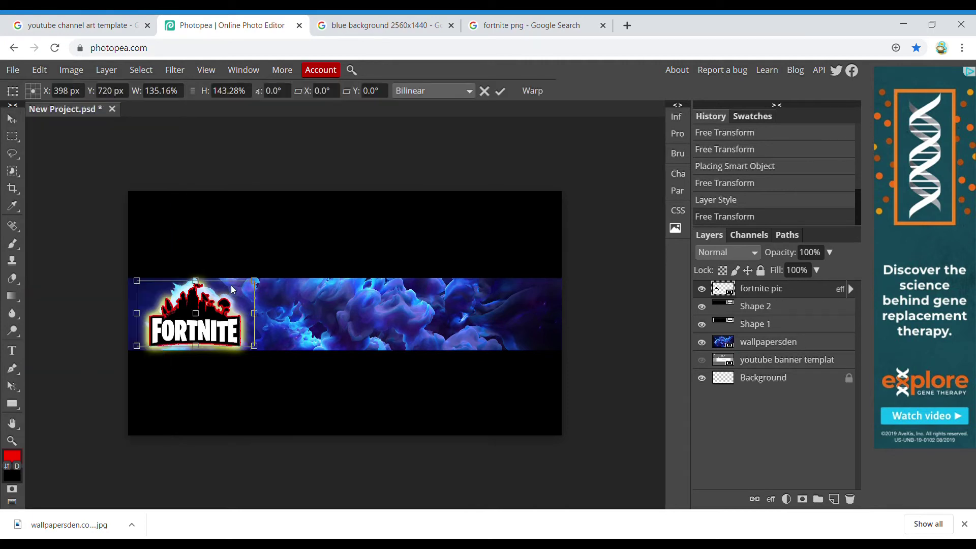
drag(229, 276, 213, 263)
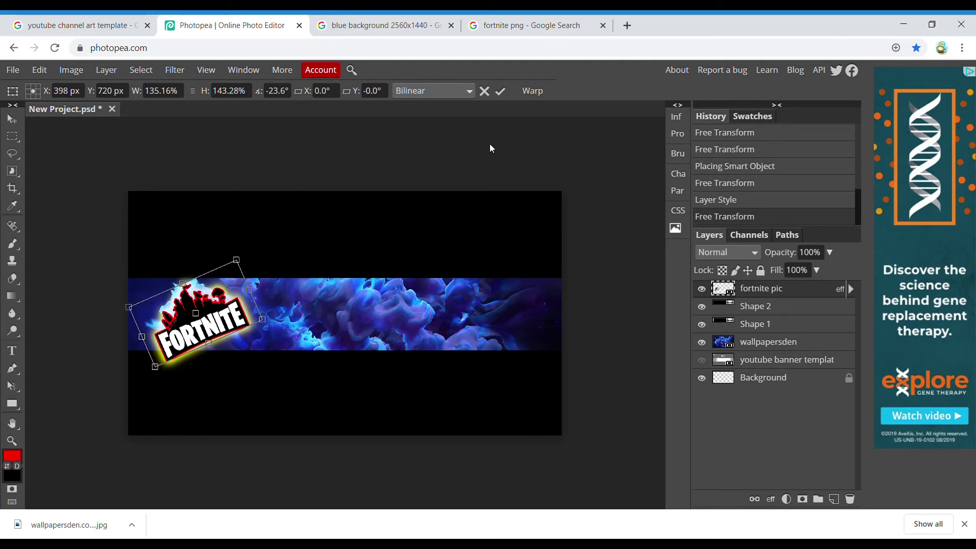
click(501, 91)
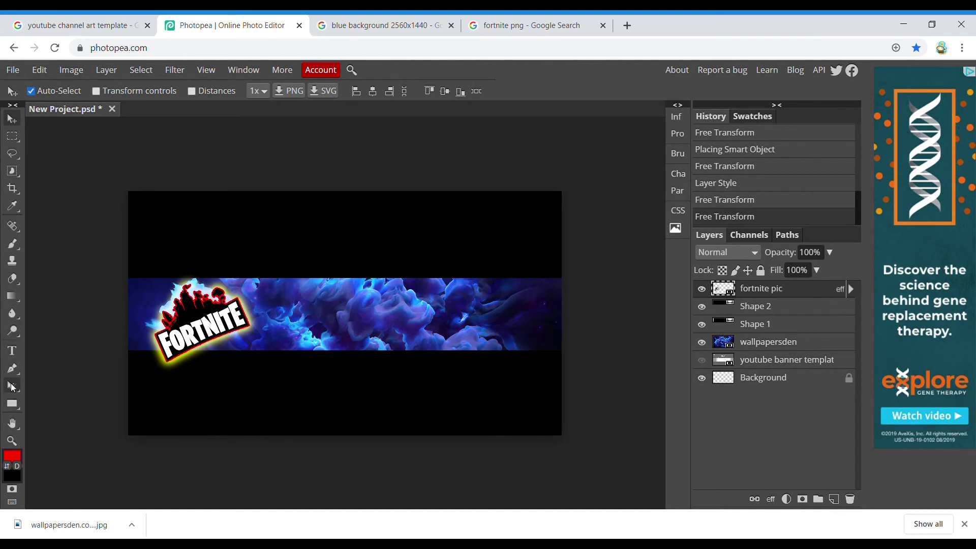
- Add a text layer reading "GMAE" at 60 px near the middle of the clouds strip
click(12, 351)
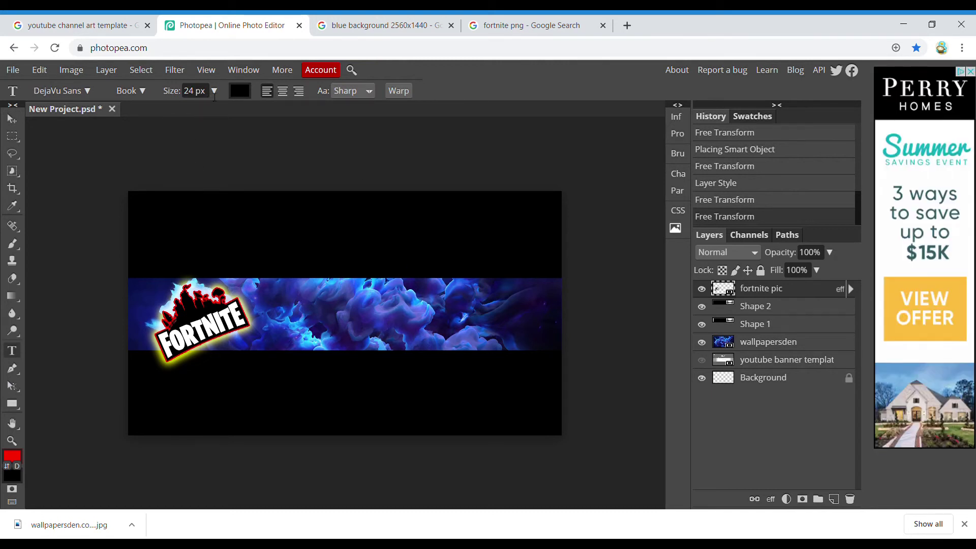
drag(214, 91, 203, 112)
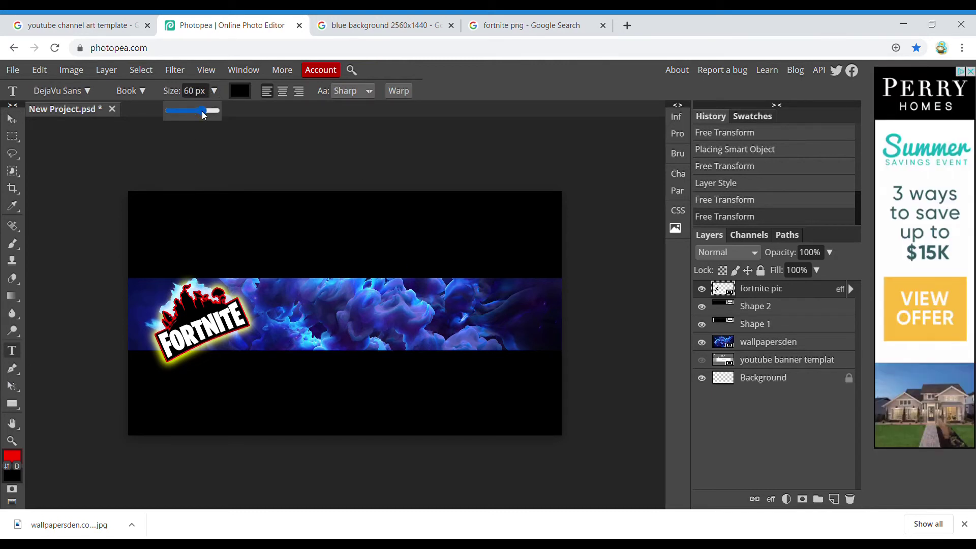
click(343, 316)
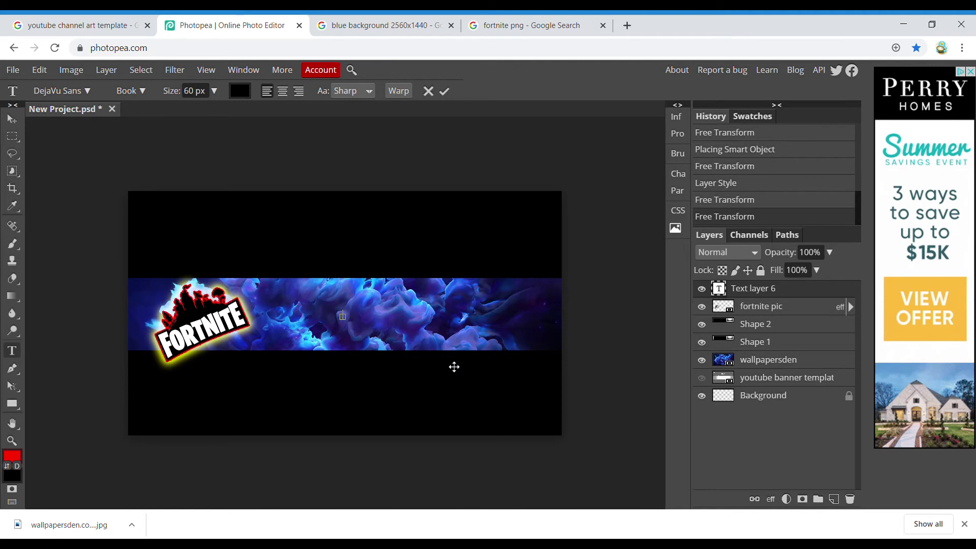
text(GMAE)
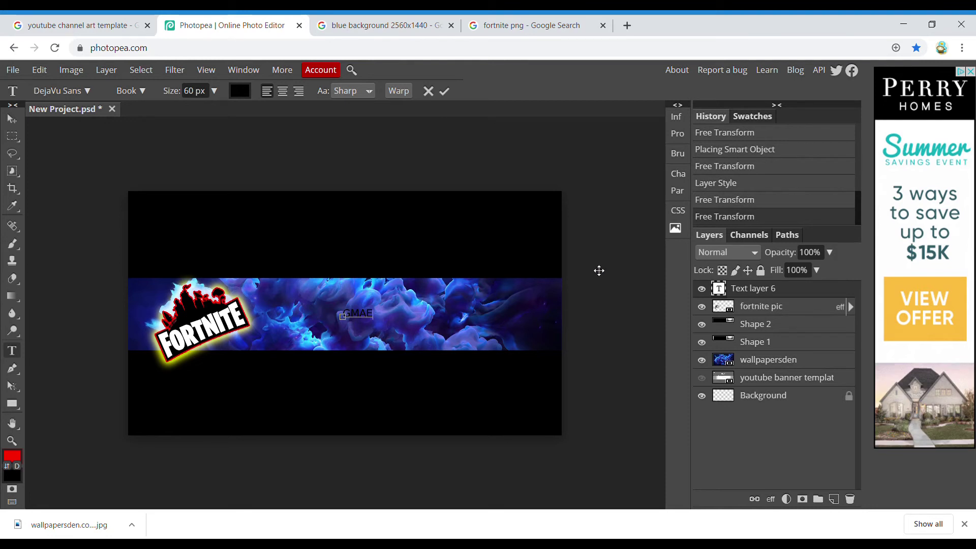
- Try to set the text colour to green with no characters selected
click(240, 91)
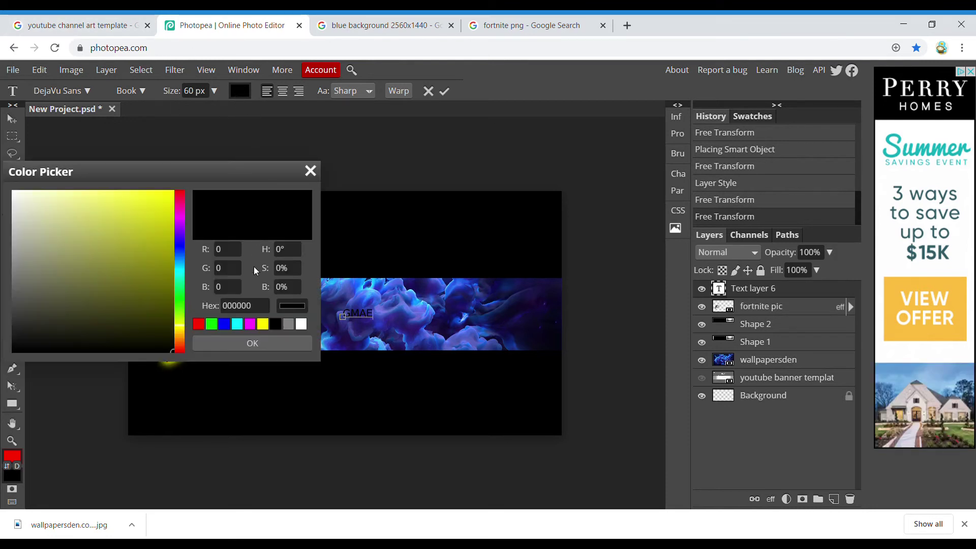
click(211, 325)
click(289, 348)
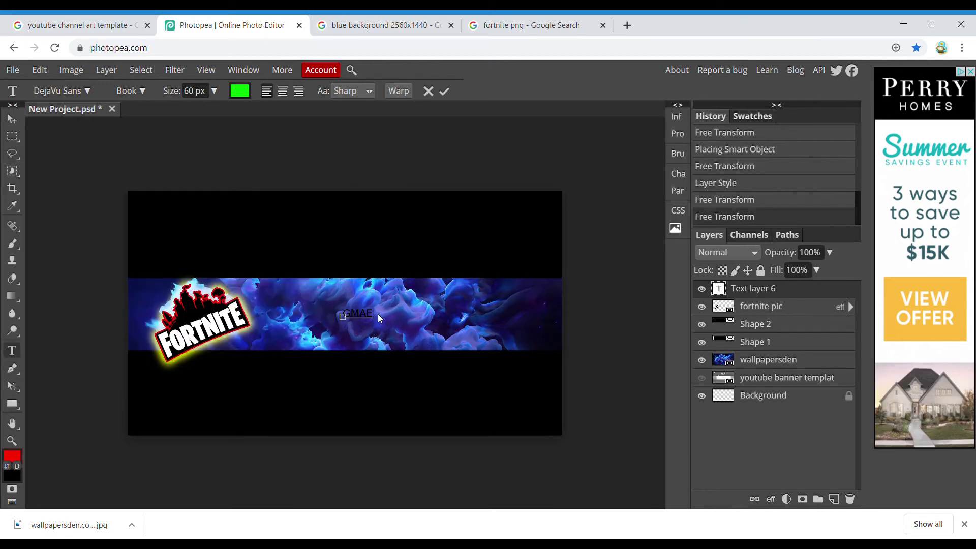
- Select all of the "GMAE" text, colour it green, and commit the text layer
drag(374, 318, 343, 318)
click(242, 92)
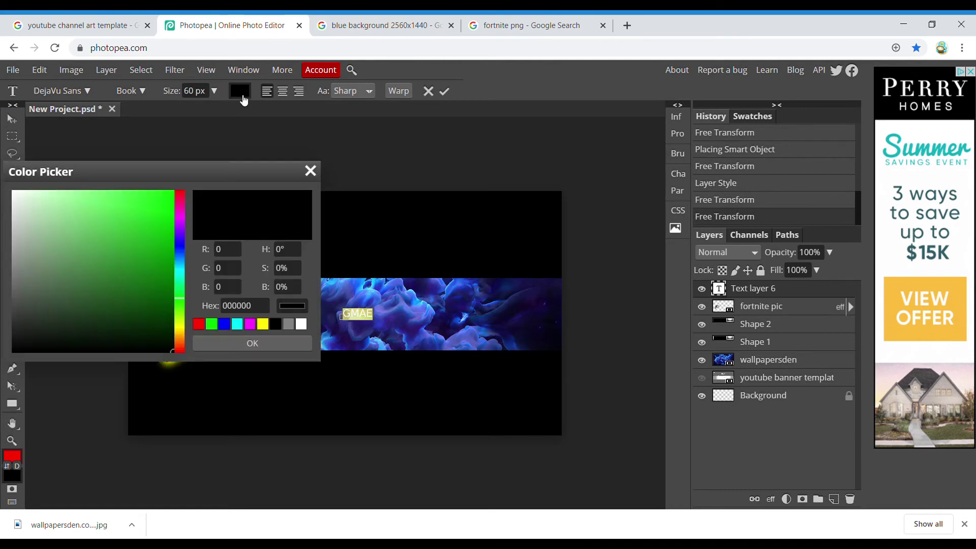
click(211, 324)
click(254, 344)
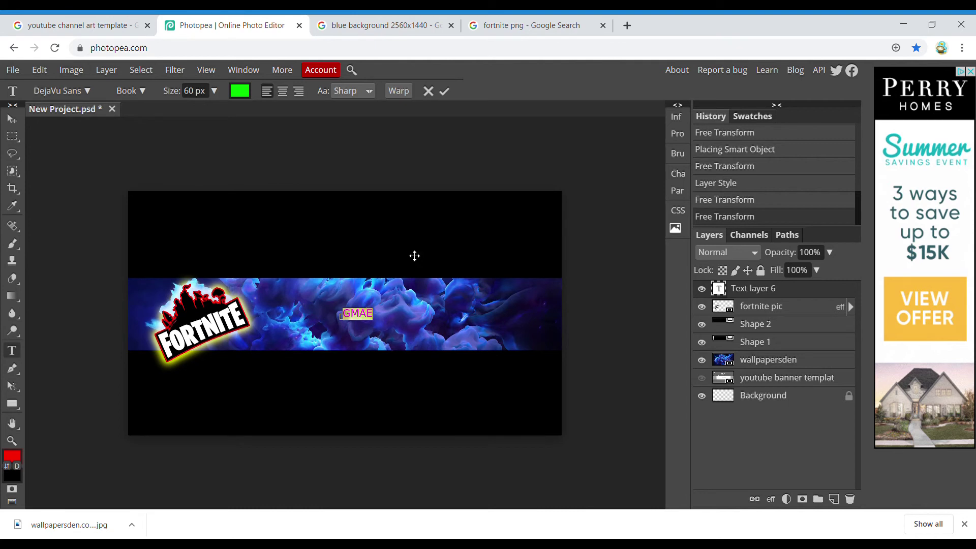
click(444, 92)
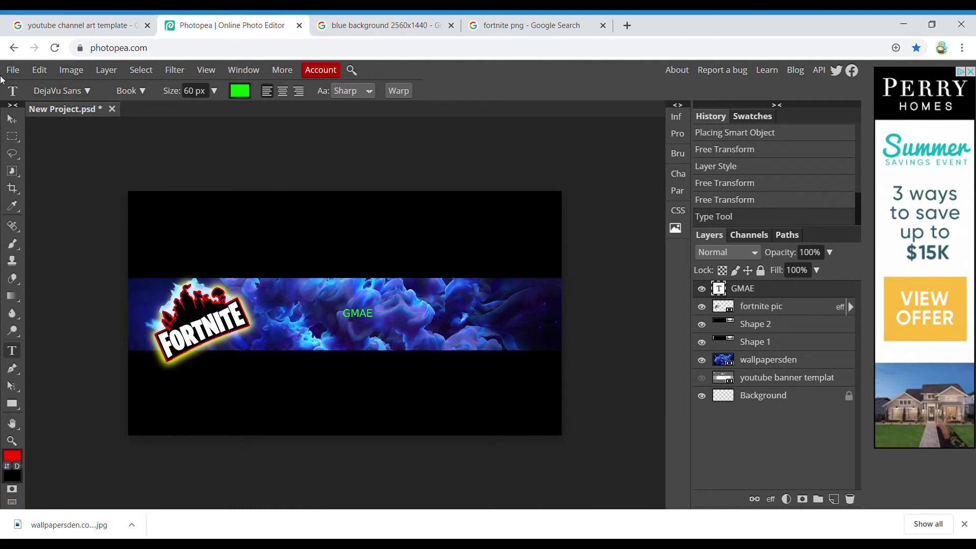
- Scale the "GMAE" text with Free Transform to about 235% width and 313% height
click(38, 72)
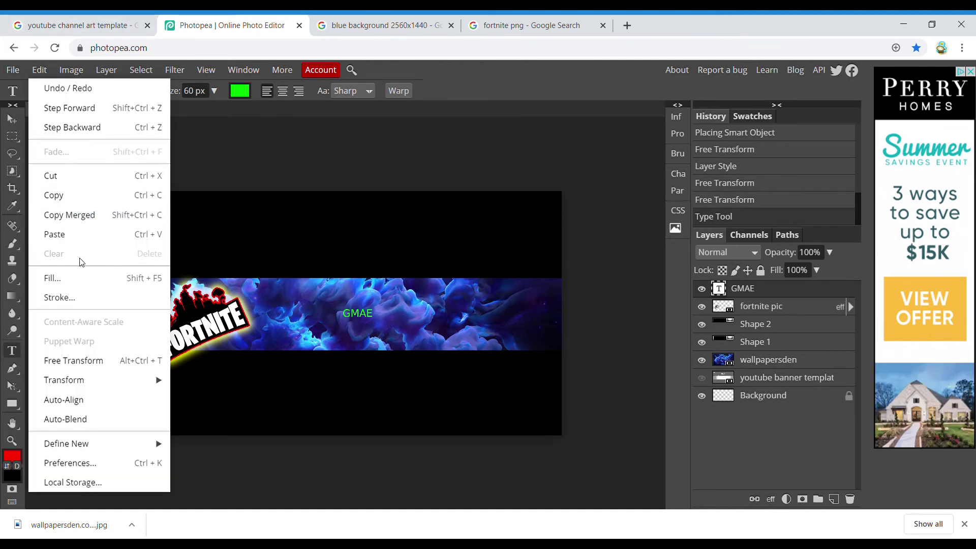
click(83, 362)
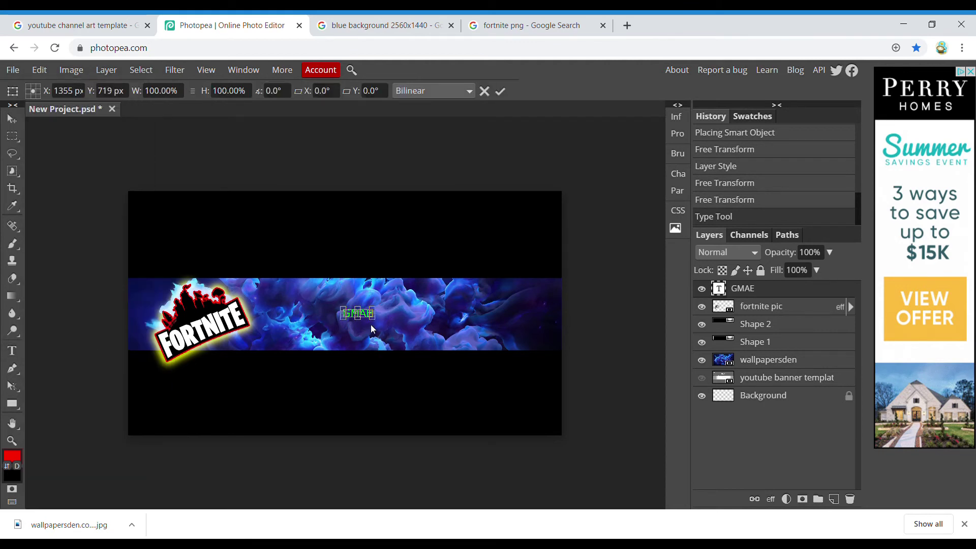
drag(375, 323, 414, 336)
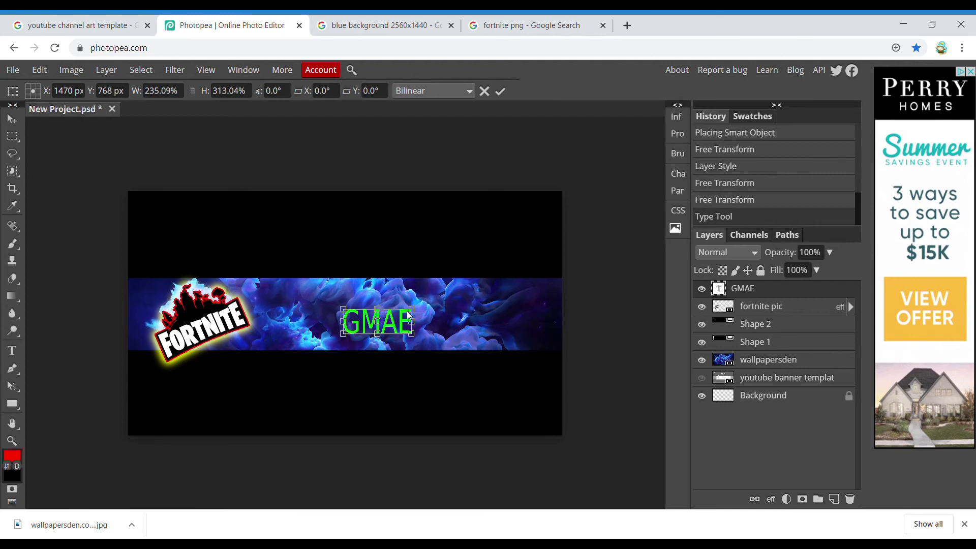
click(500, 95)
- Change the font of all the "GMAE" text to Destroy and commit the edit
drag(415, 331, 354, 327)
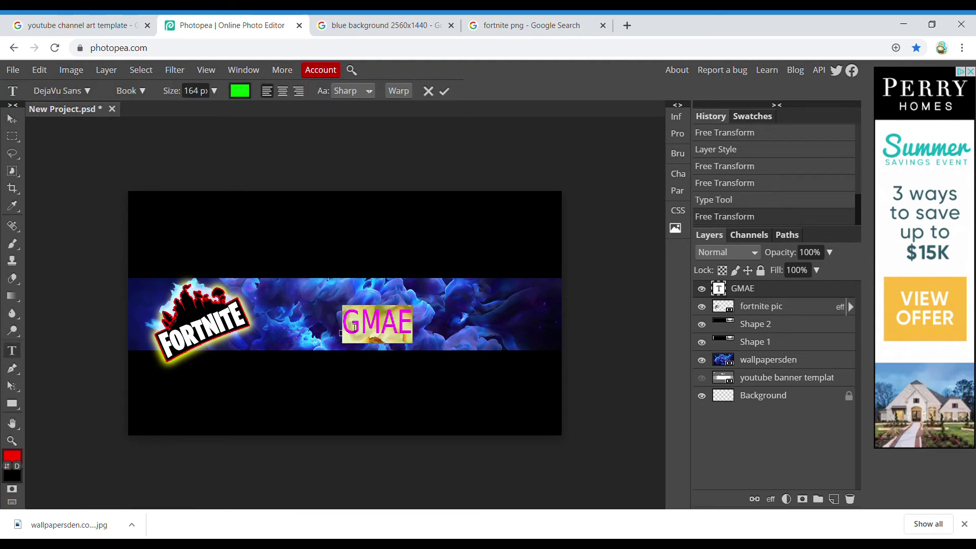
click(60, 91)
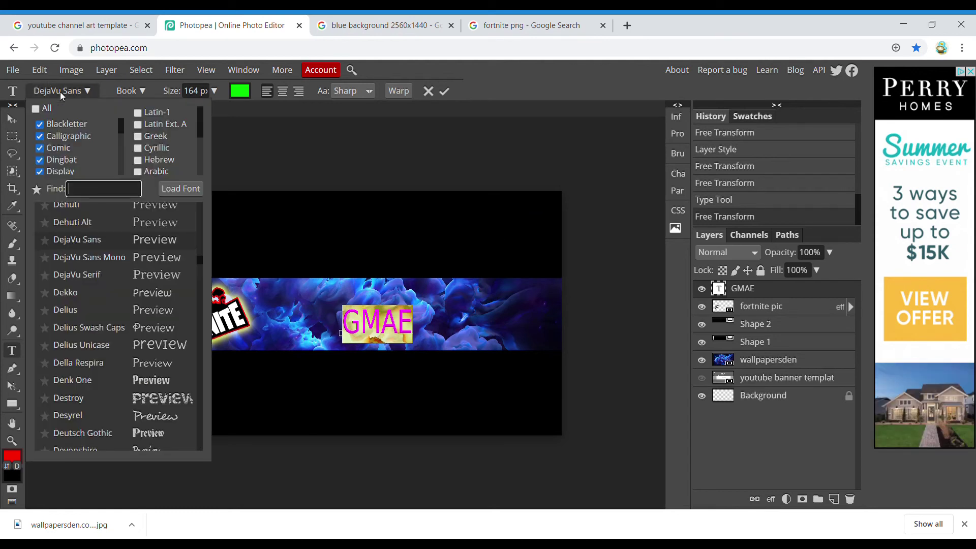
click(142, 402)
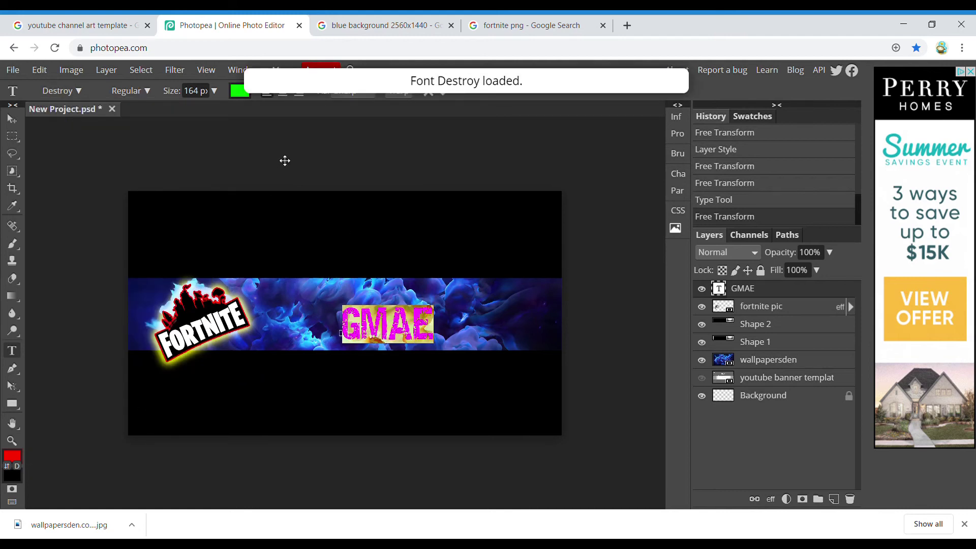
click(446, 91)
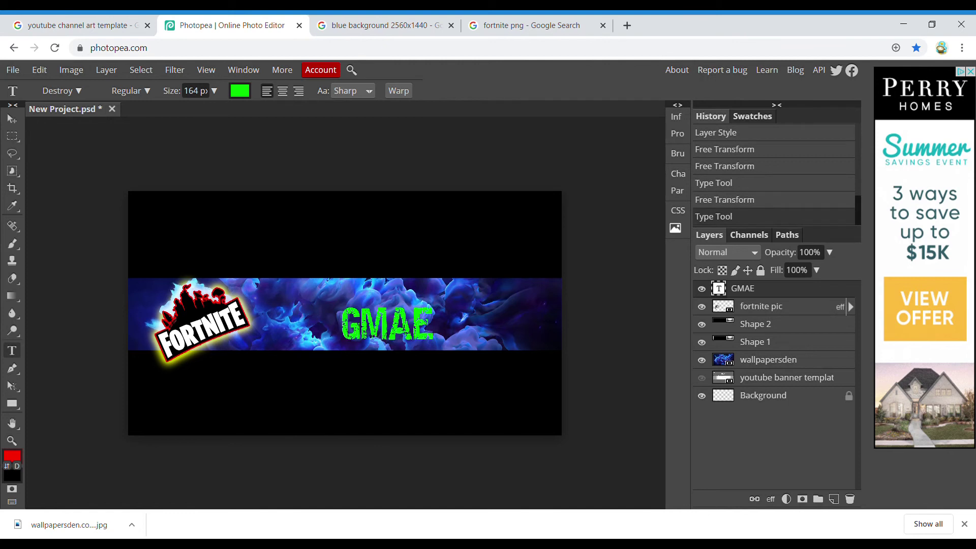
- Move the "GMAE" text with Free Transform to the centre of the clouds strip, at about X 1281 px, Y 721 px
click(39, 70)
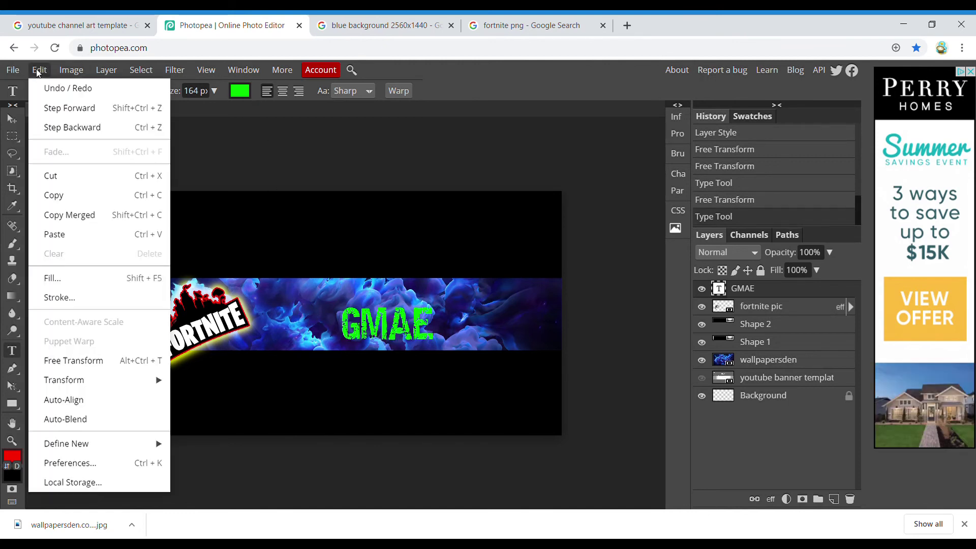
click(76, 360)
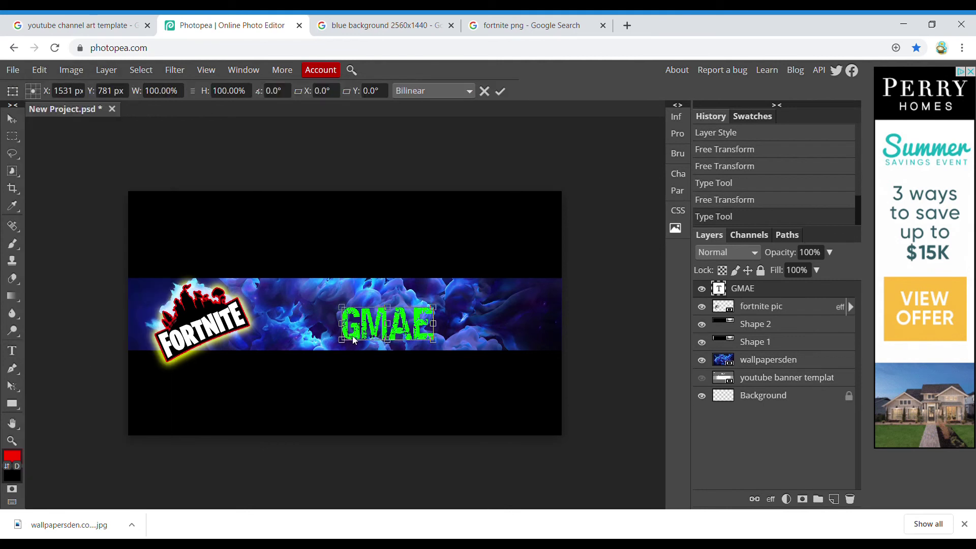
drag(334, 310, 316, 314)
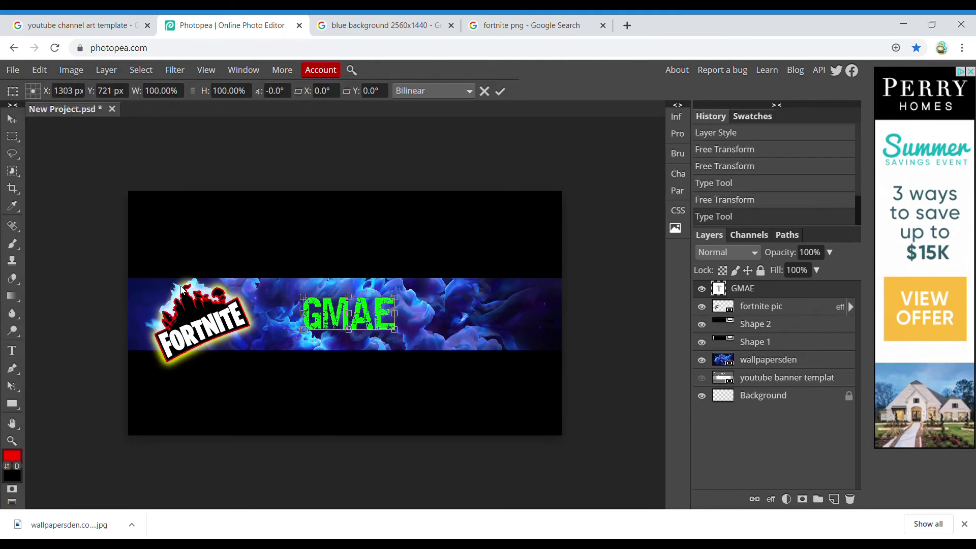
drag(320, 323, 316, 321)
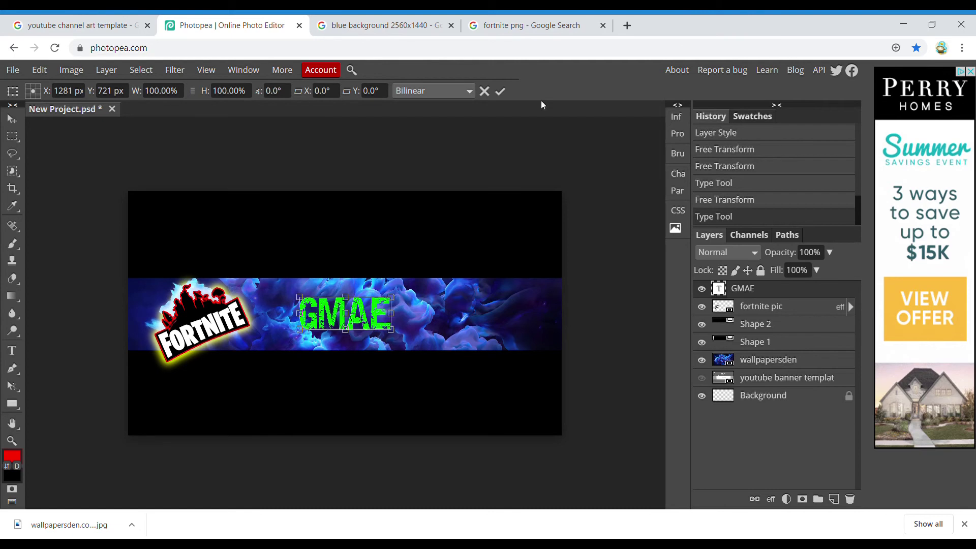
click(503, 94)
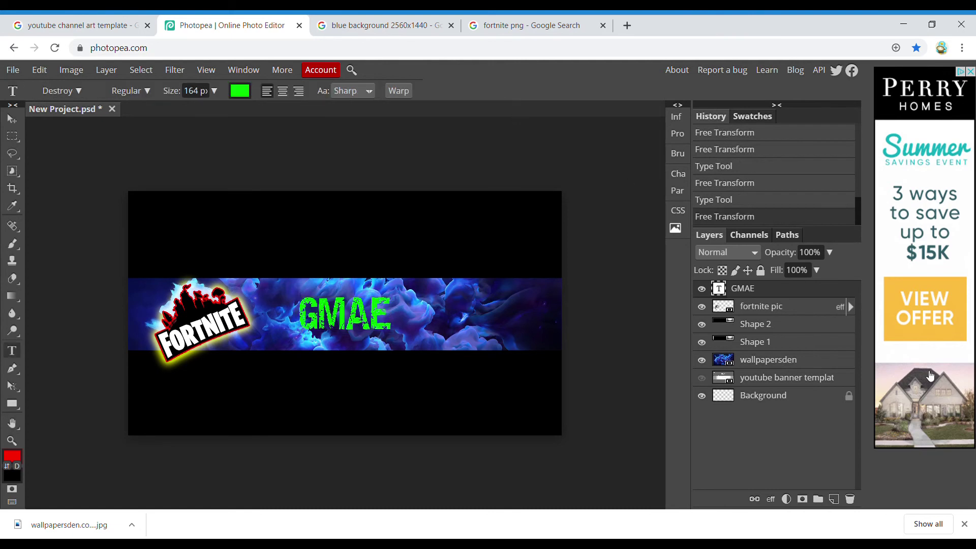
- Add an Outer Glow to the "GMAE" text layer and reduce its opacity to about 43%
double_click(830, 291)
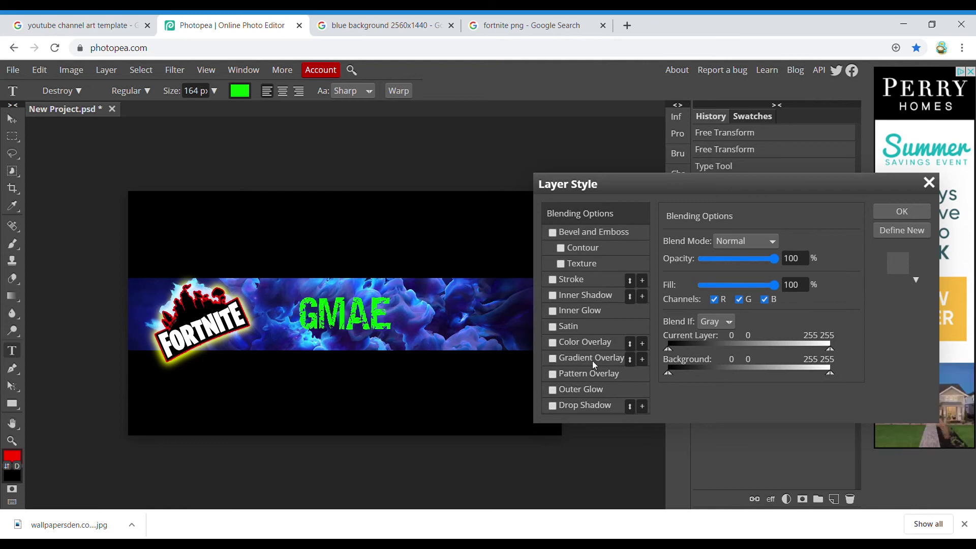
click(553, 390)
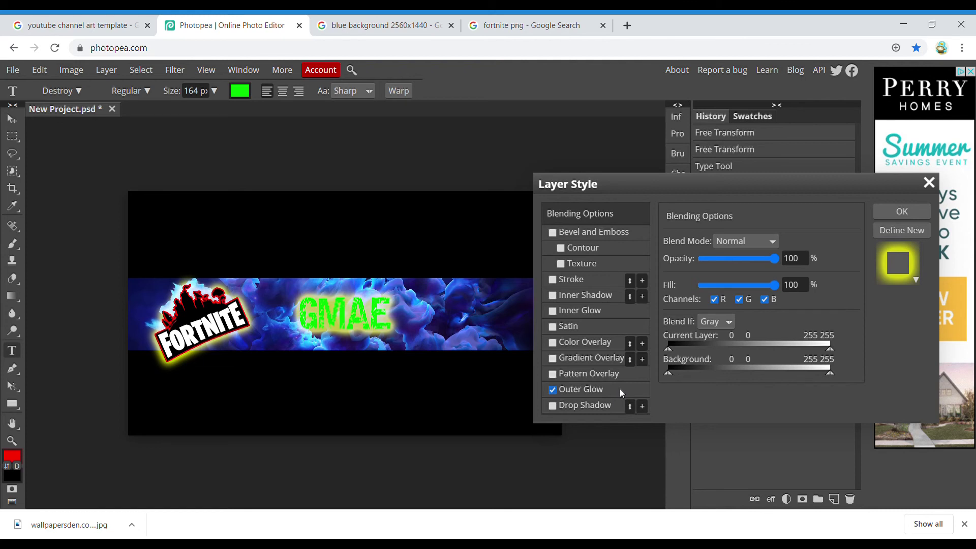
click(620, 389)
drag(750, 264, 734, 265)
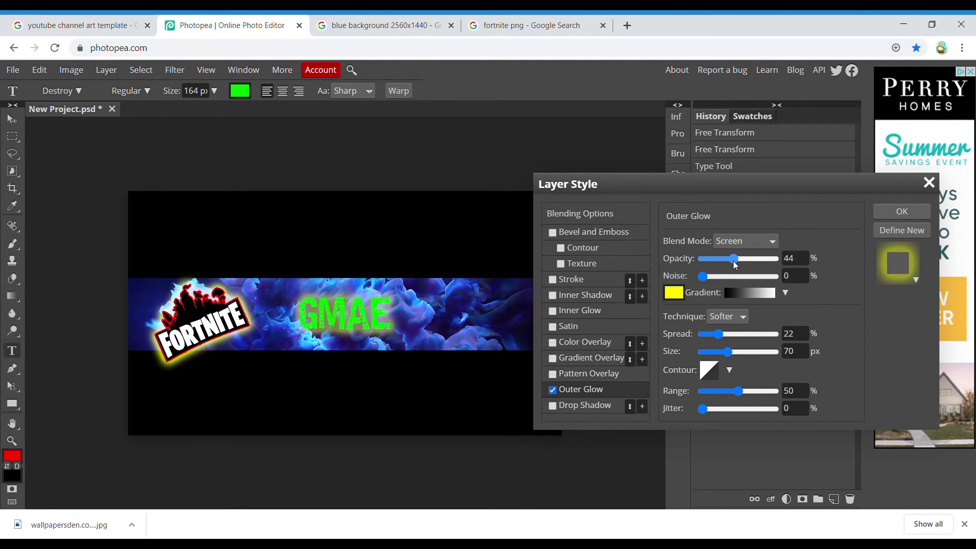
- Colour the text's outer glow magenta and set its spread to about 14% and its size to about 58 px
click(675, 294)
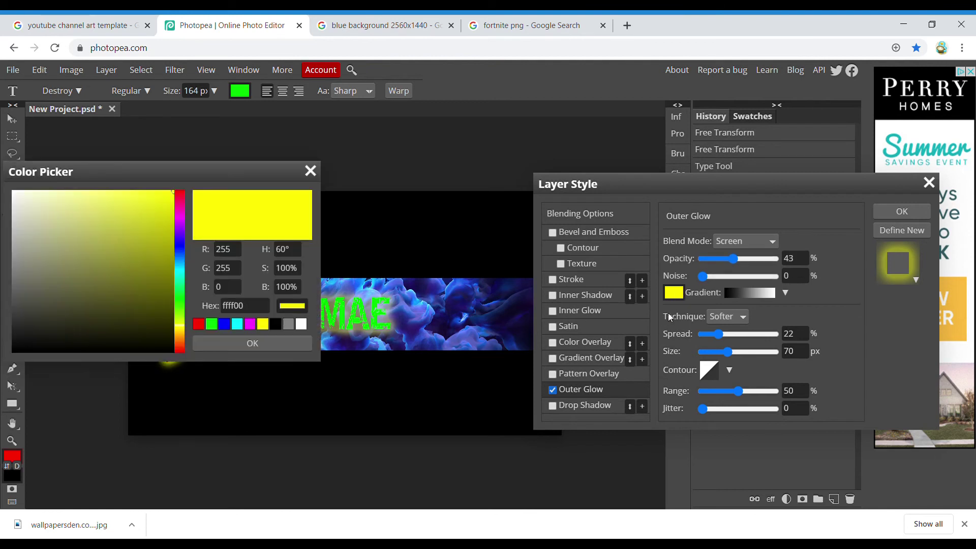
click(275, 324)
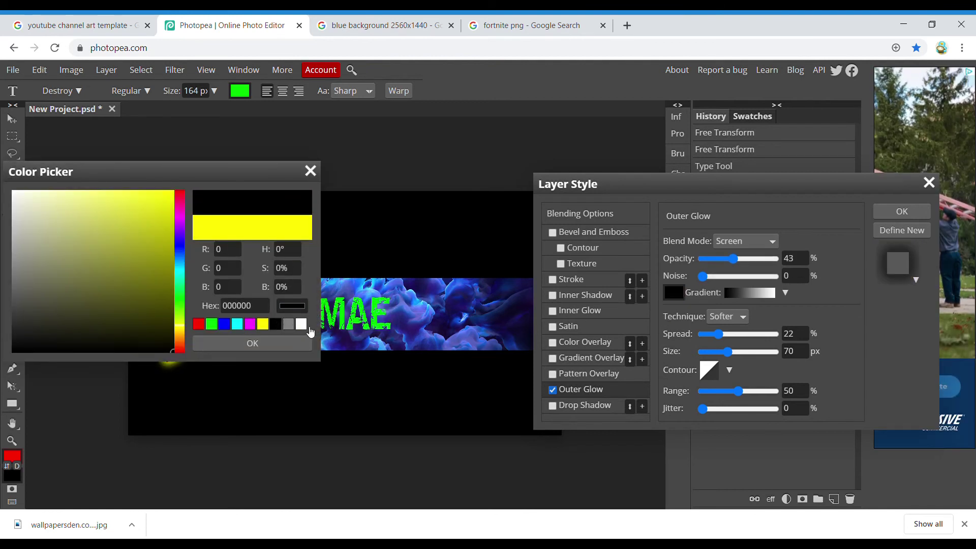
click(301, 325)
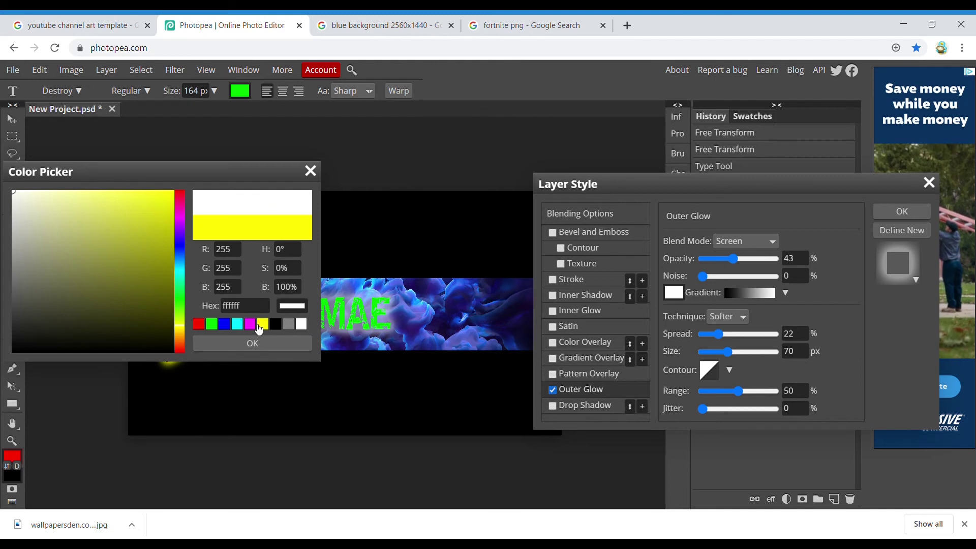
click(250, 324)
click(253, 344)
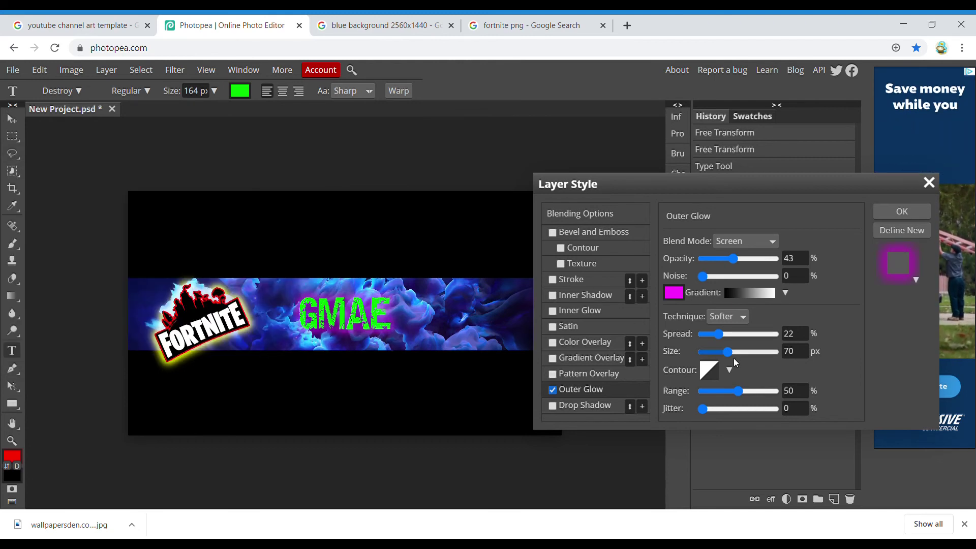
drag(730, 353, 713, 338)
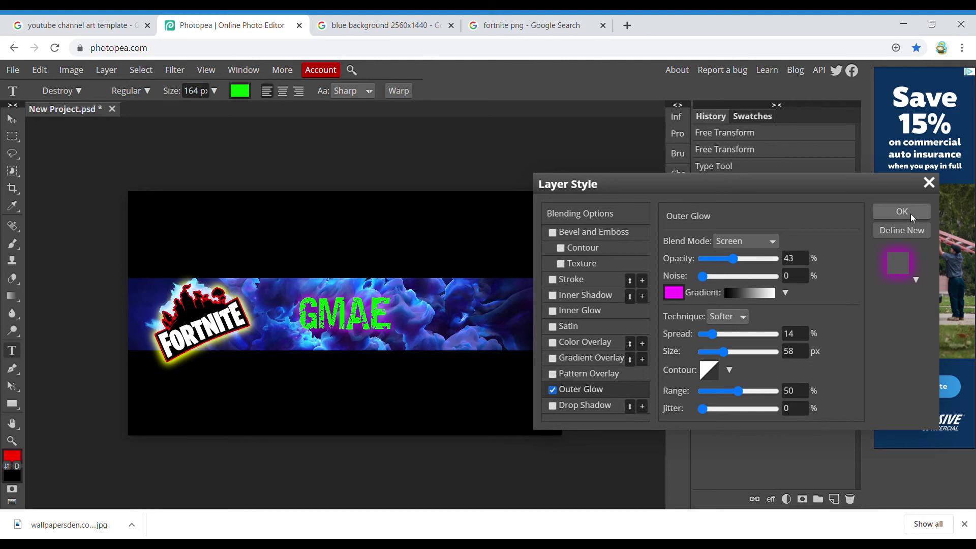
- Add a black stroke about 14 px wide around the "GMAE" text and apply the layer style
click(553, 280)
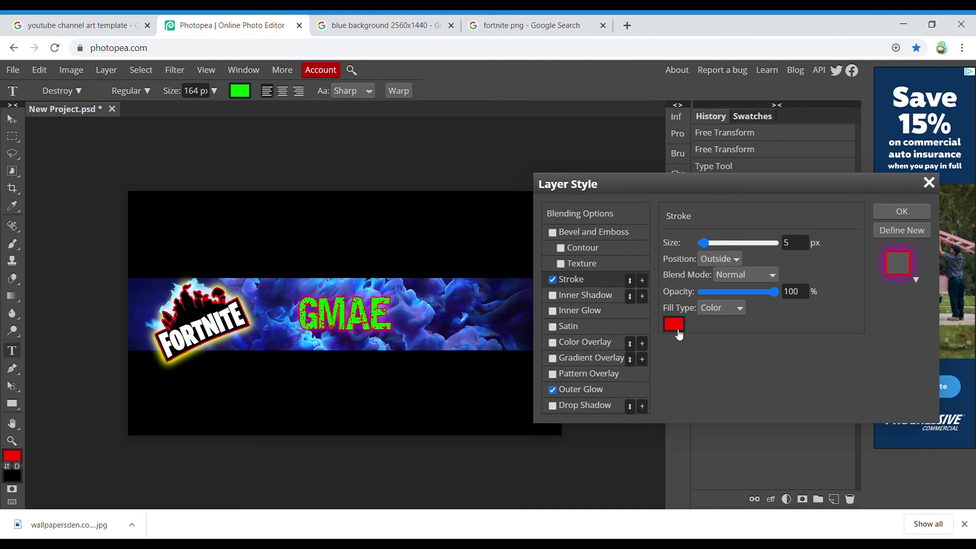
click(676, 325)
click(277, 325)
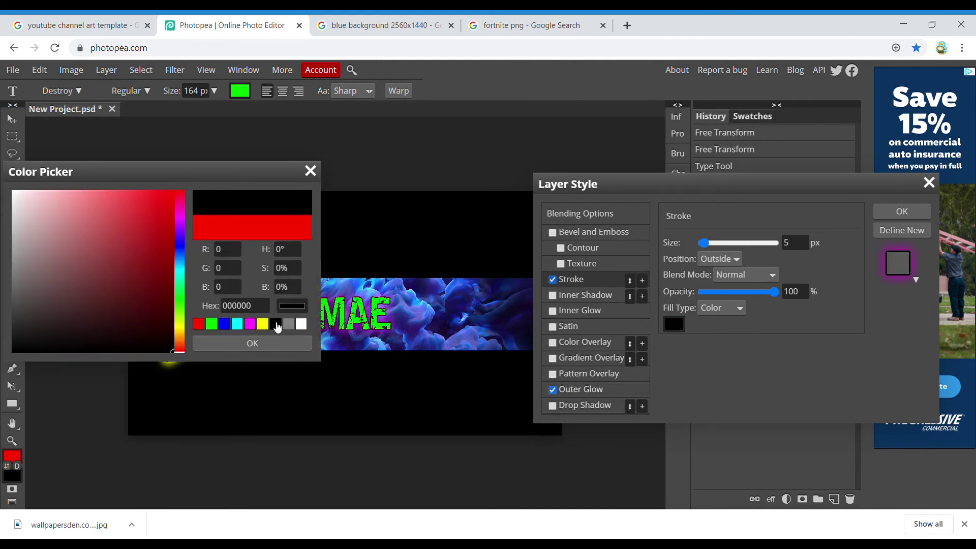
click(299, 344)
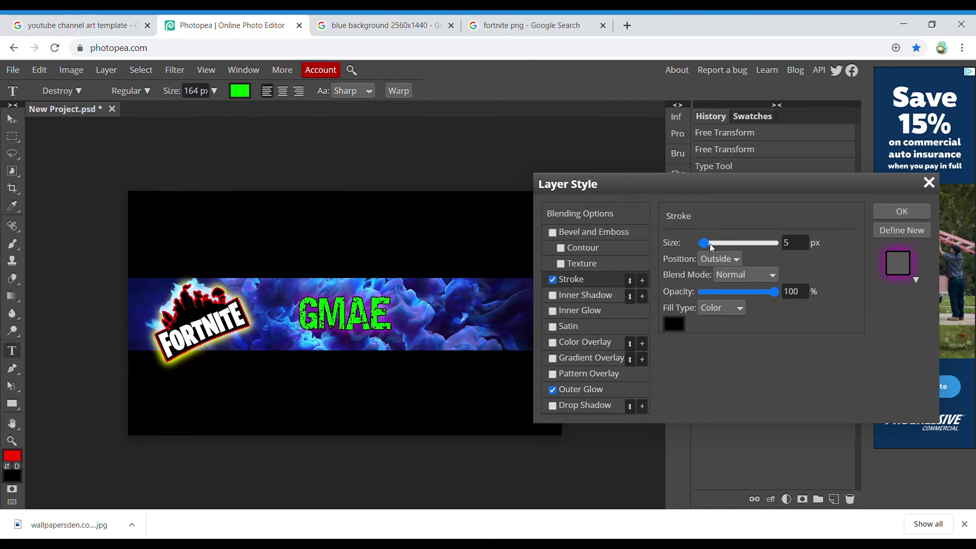
drag(705, 249, 708, 249)
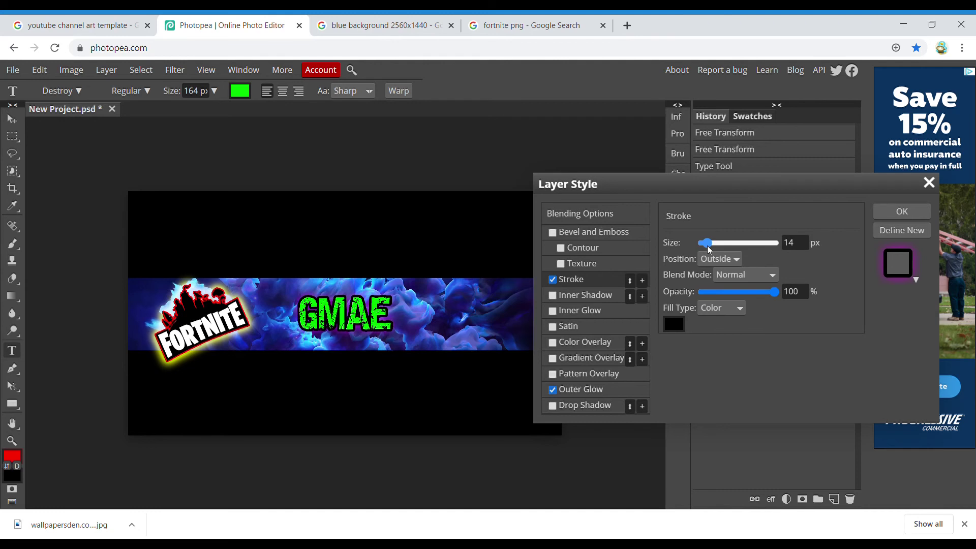
click(918, 212)
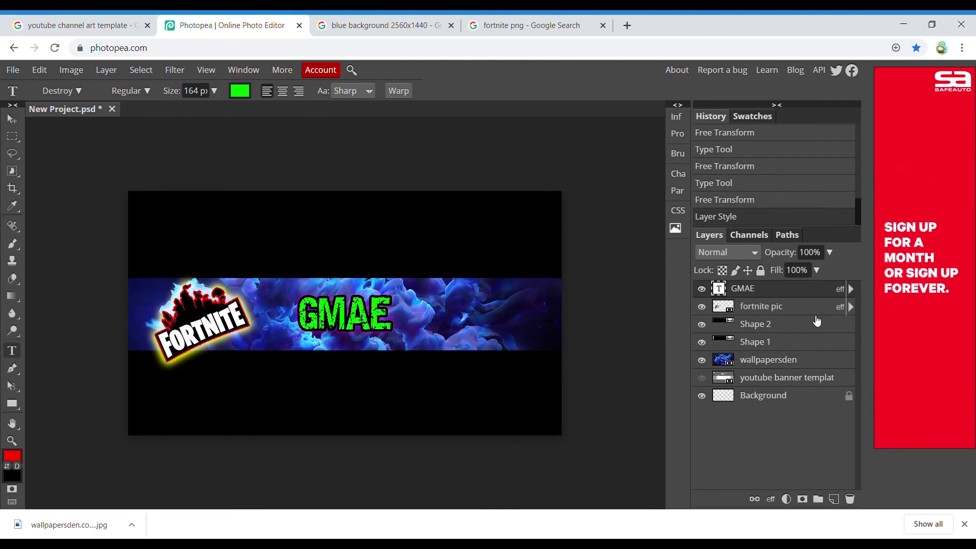
- Move the Shape 2 layer above the fortnite pic layer so the lower black bar covers the logo's overhanging edge
click(785, 342)
click(787, 328)
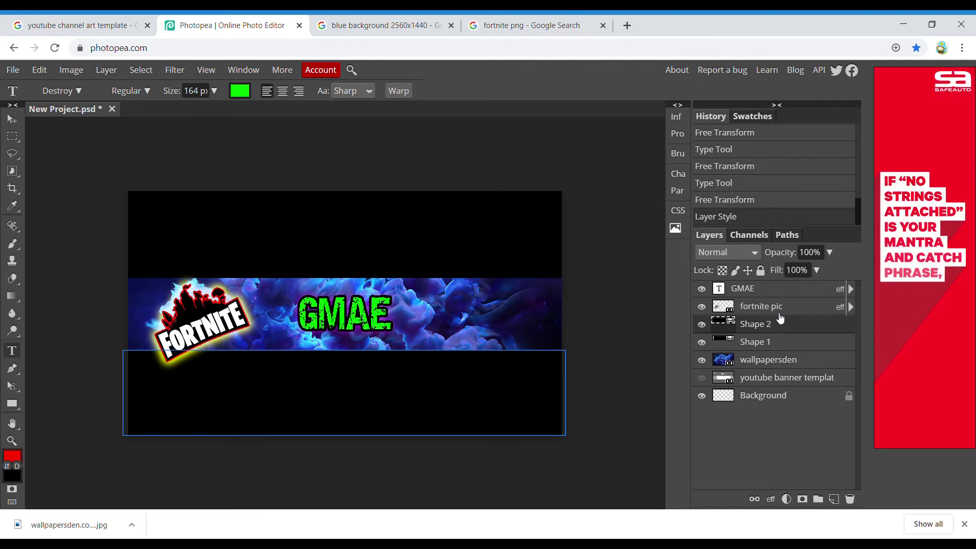
drag(779, 322, 780, 300)
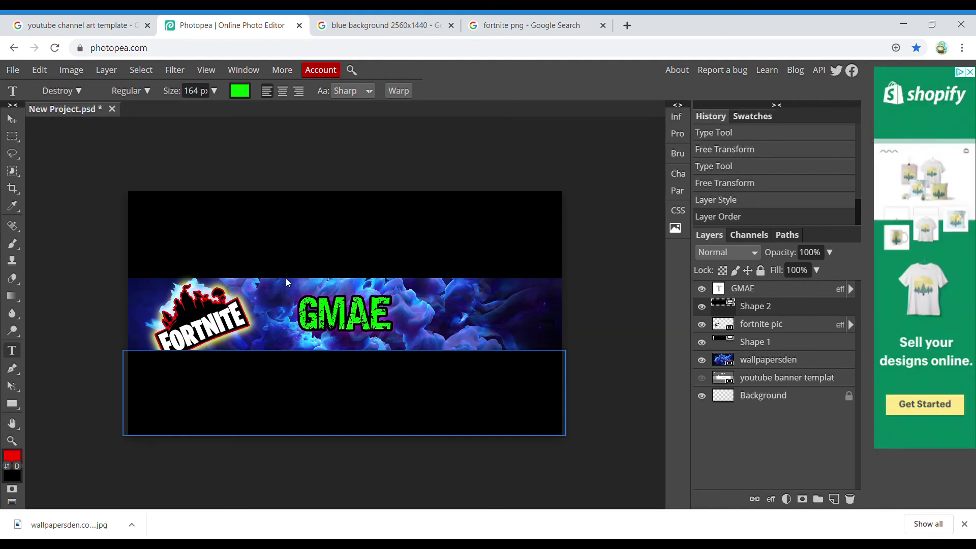
click(636, 429)
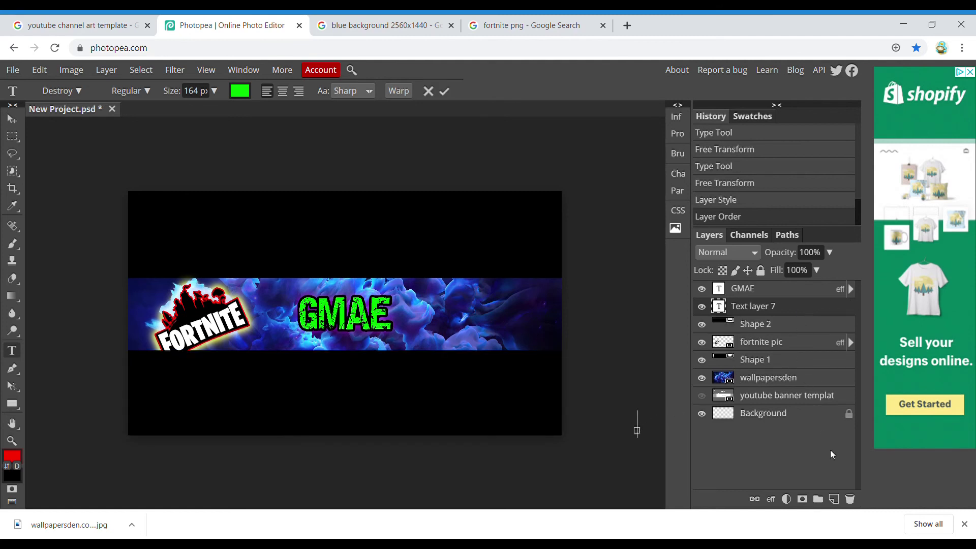
click(834, 309)
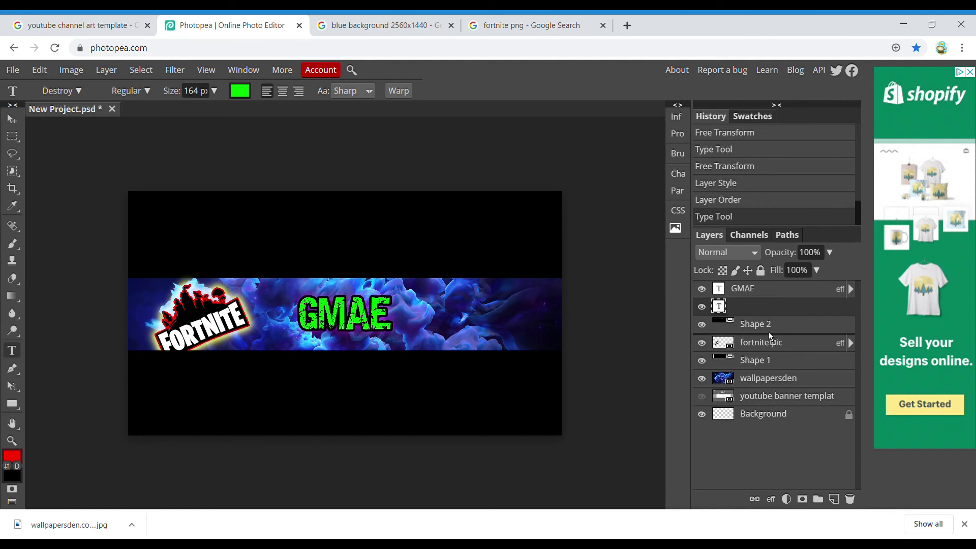
click(851, 503)
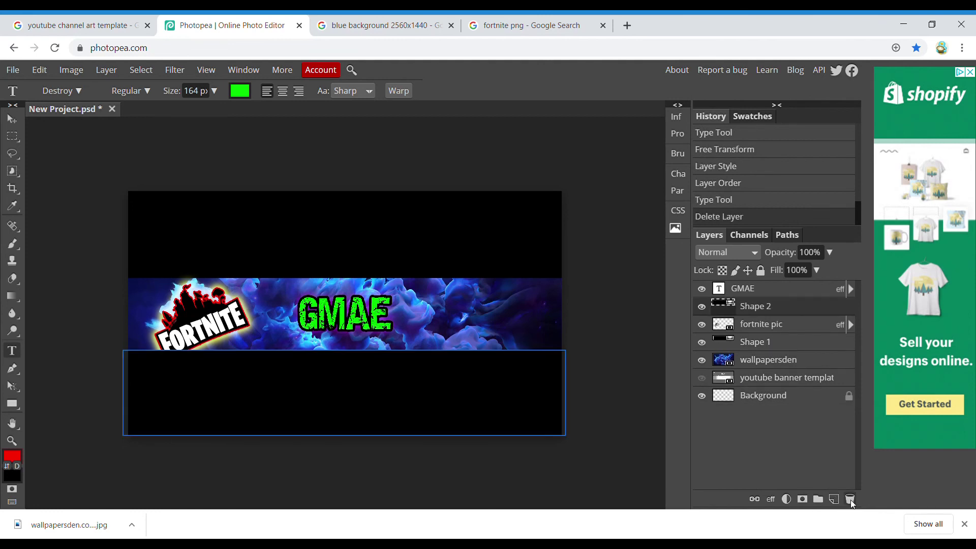
- Deselect all layers with the Move tool and export the banner as a PNG at 2560 by 1440 px and 100% quality
click(12, 120)
click(595, 401)
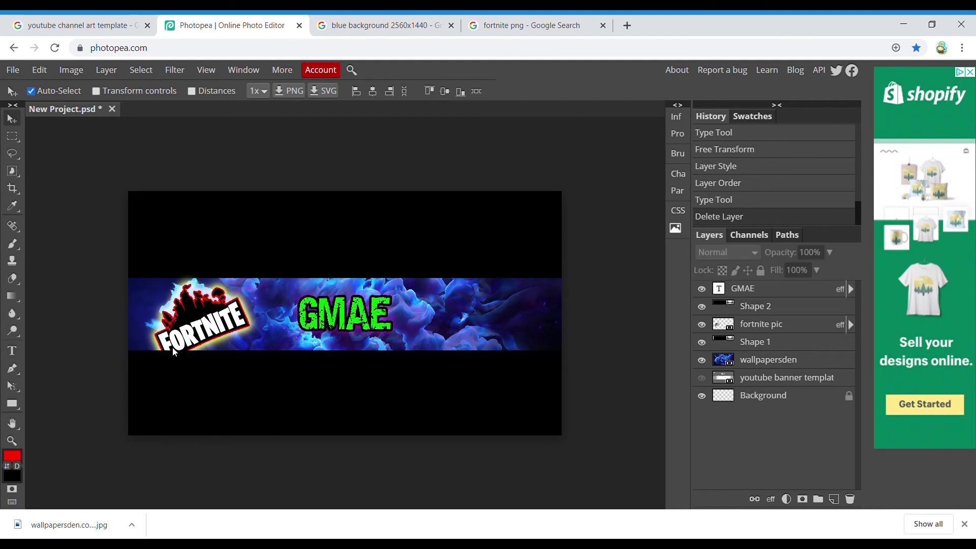
click(13, 70)
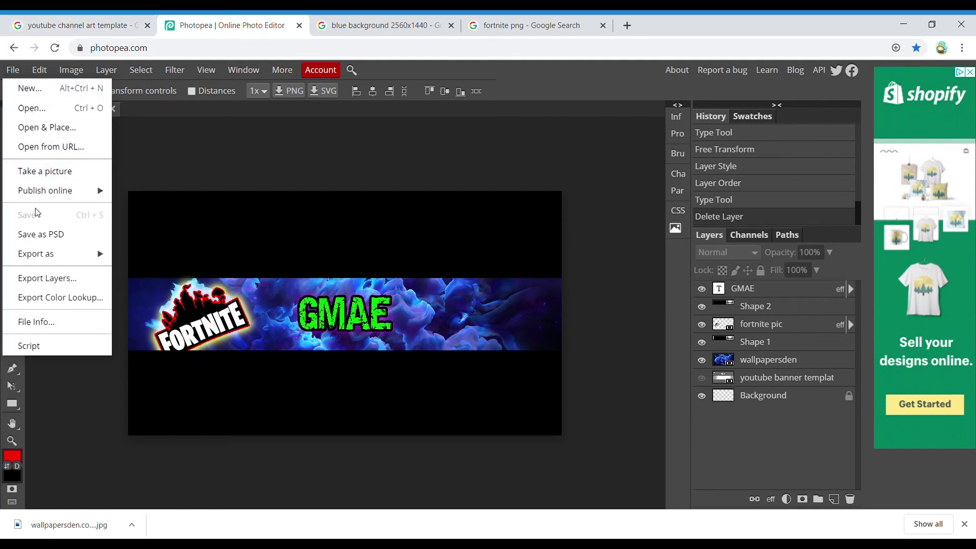
mouse_move(33, 256)
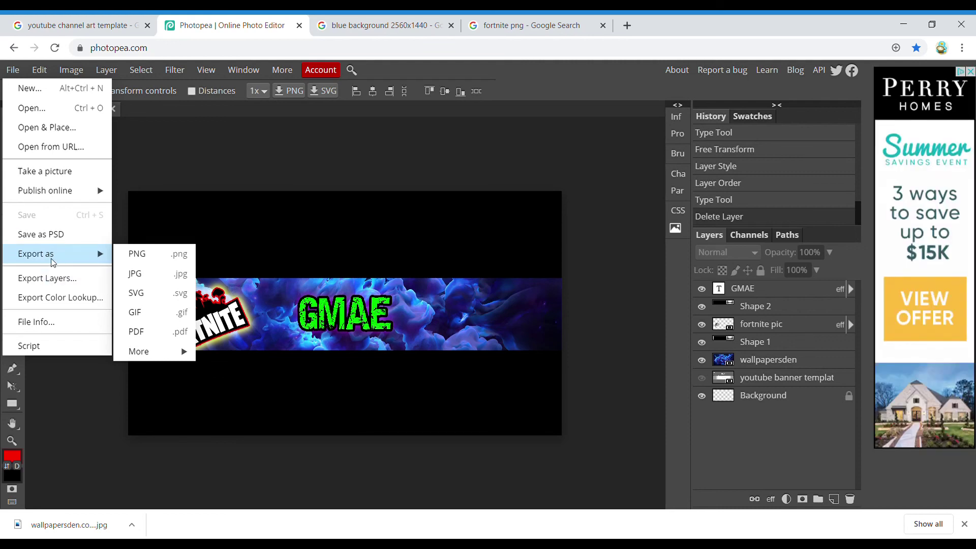
click(155, 262)
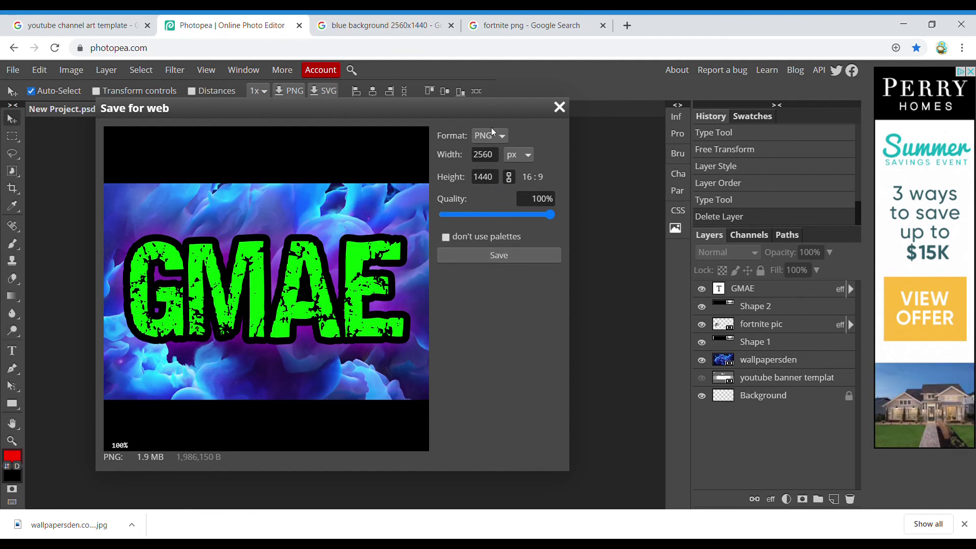
click(495, 255)
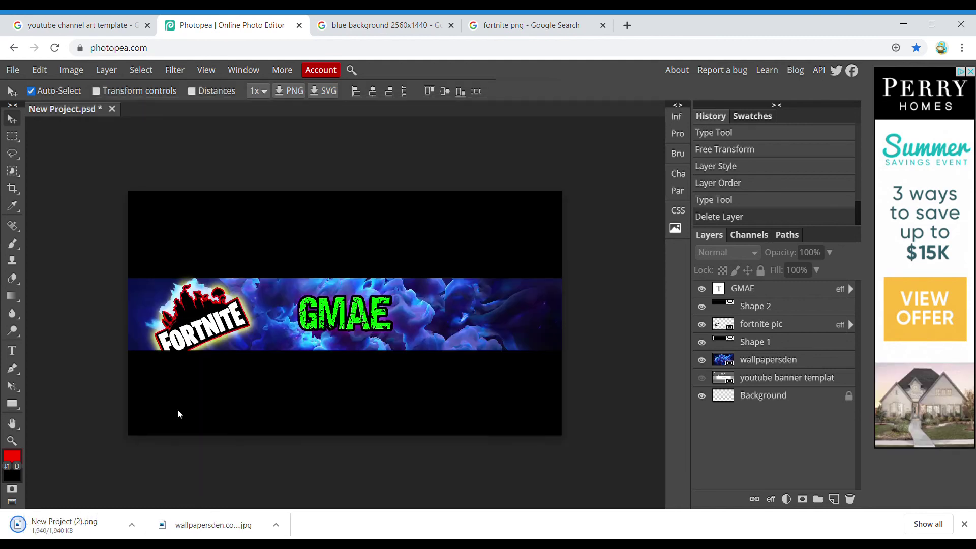